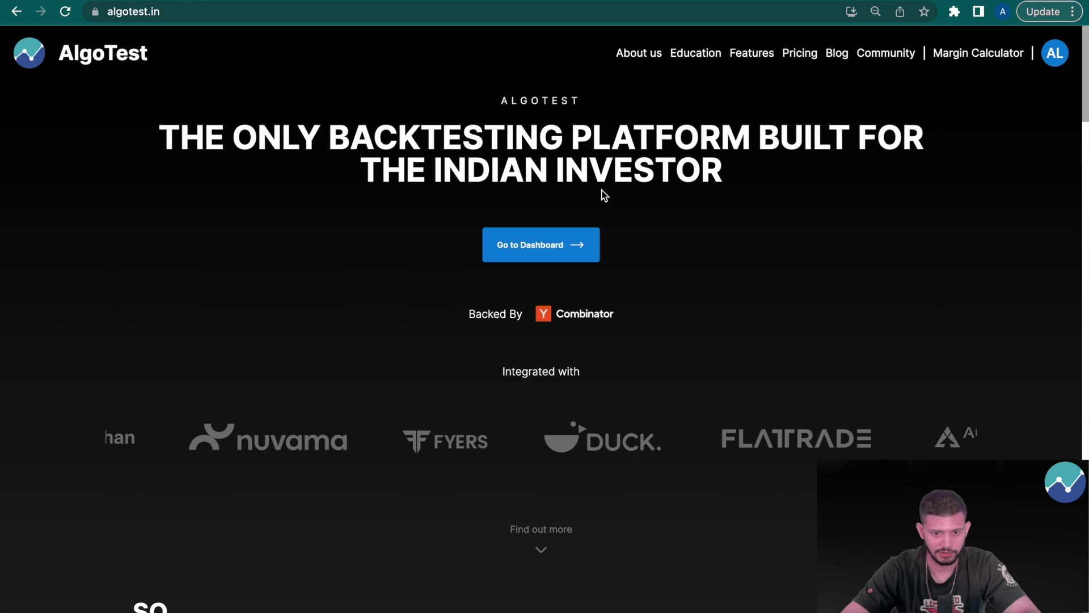
- Open the execution settings of the All Green 1 strategy from the live trade page
click(537, 262)
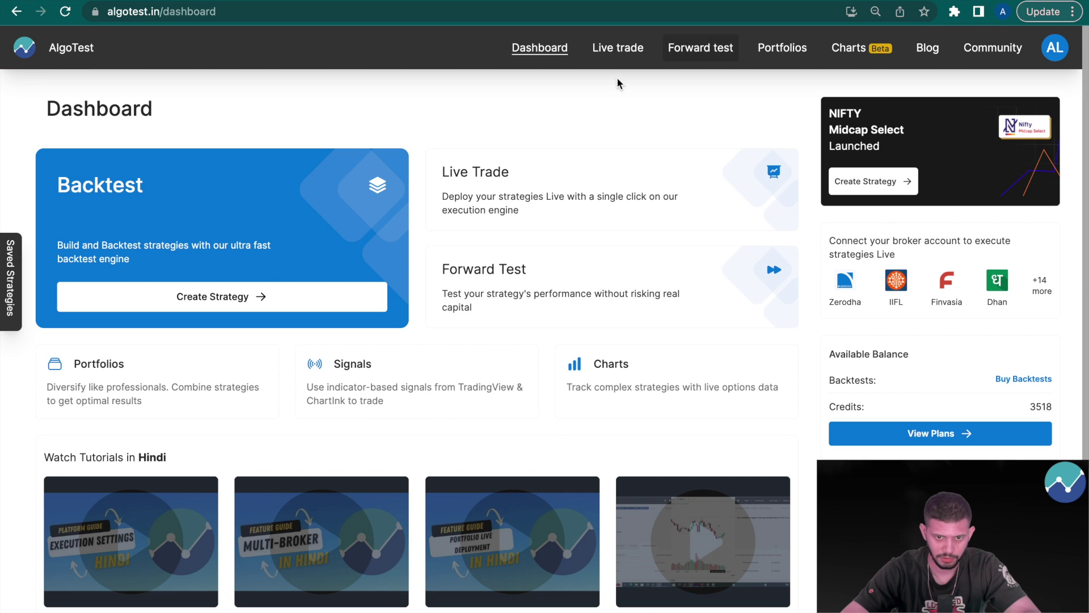
click(618, 50)
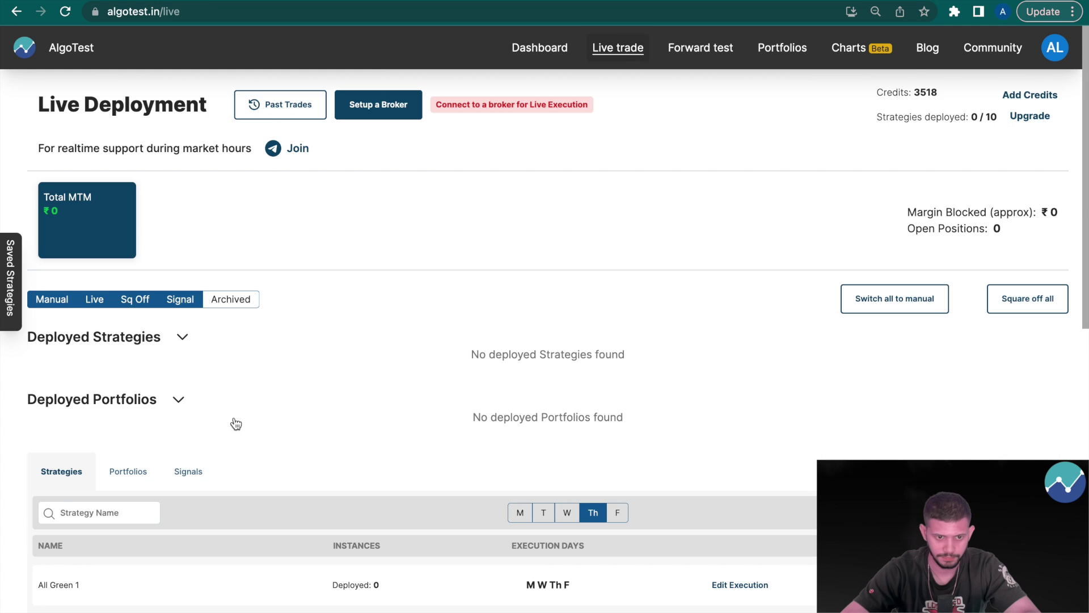
scroll(224, 433, down, 3)
scroll(223, 433, down, 1)
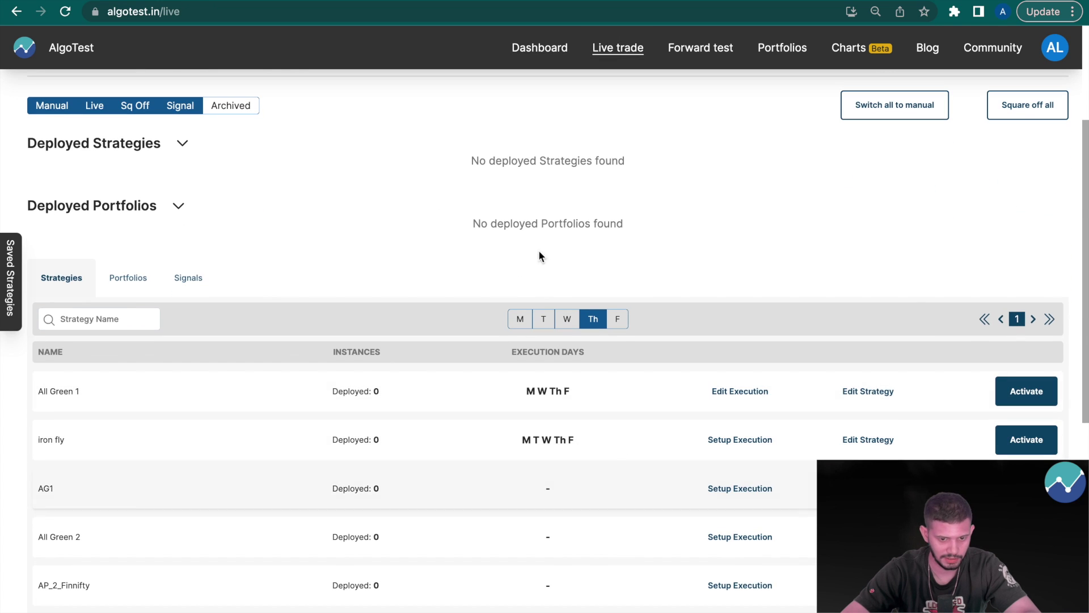
click(740, 392)
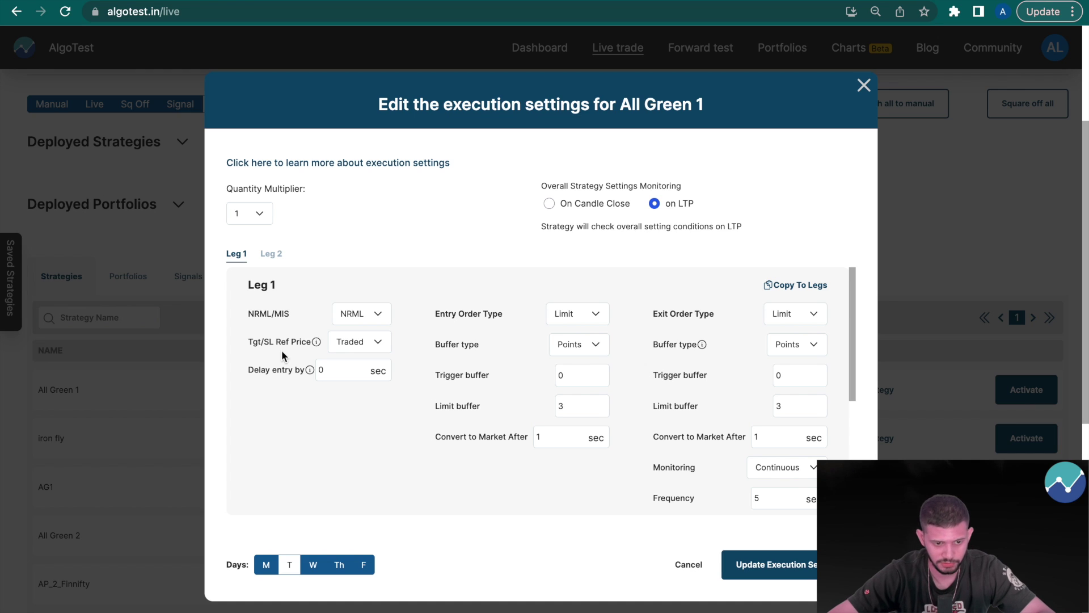
- Set Leg 1's Tgt/SL Ref Price to Trigger
click(348, 344)
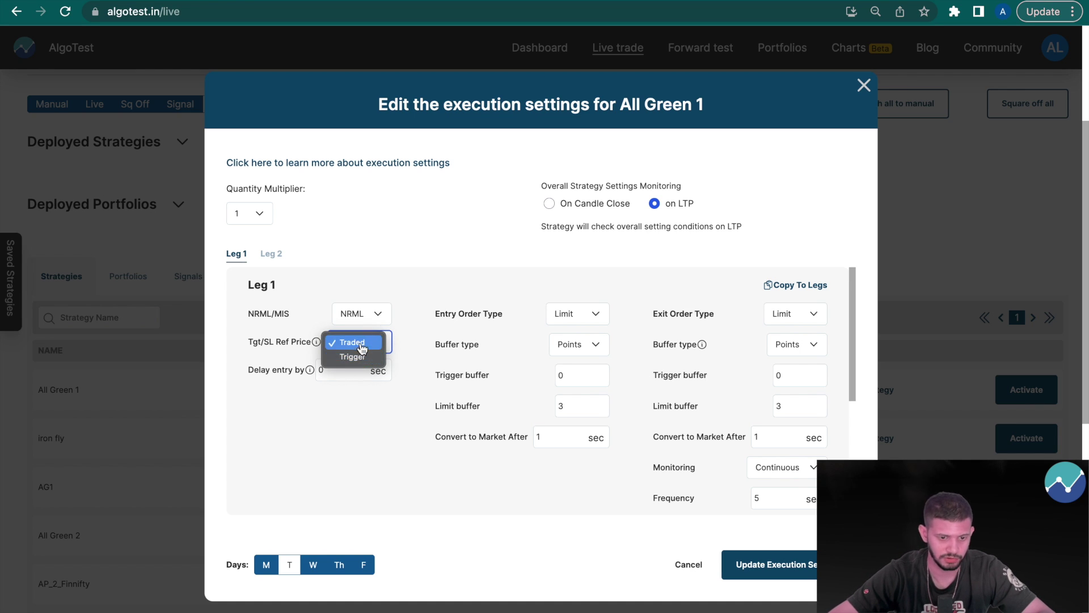
click(345, 432)
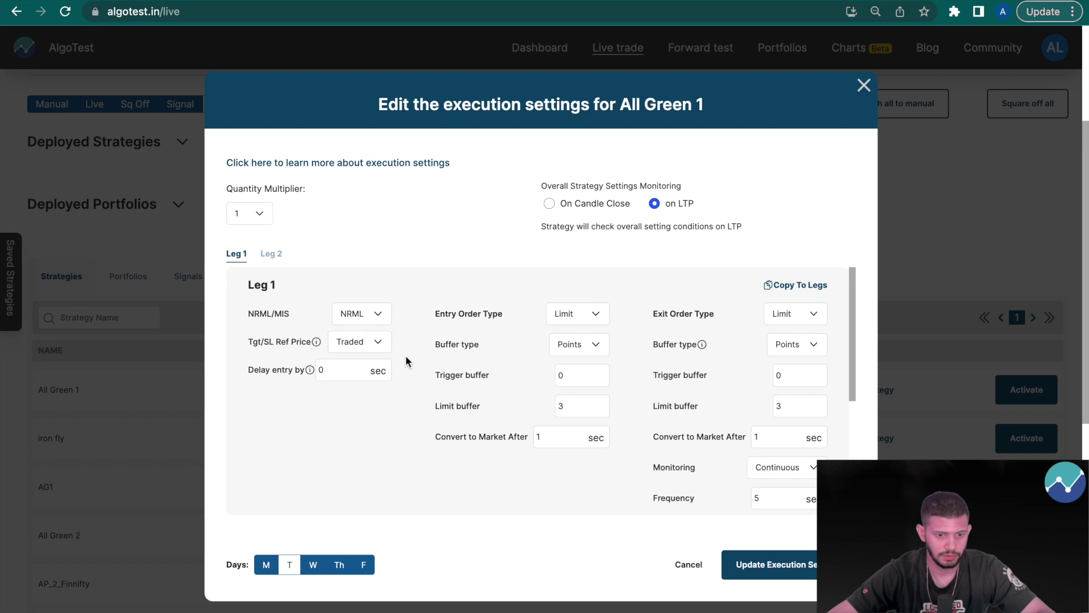
click(374, 349)
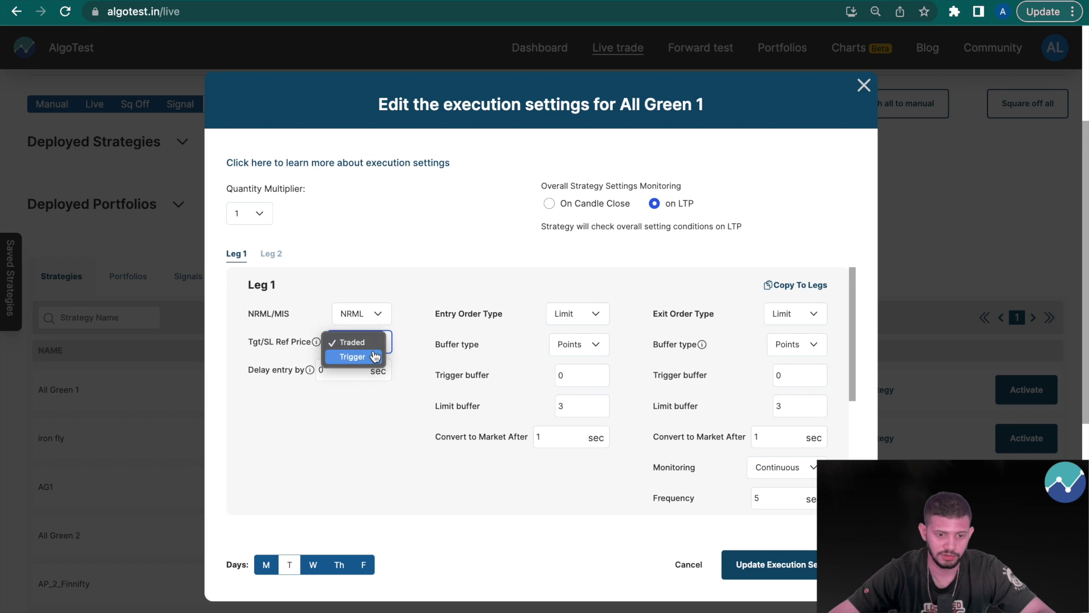
click(375, 356)
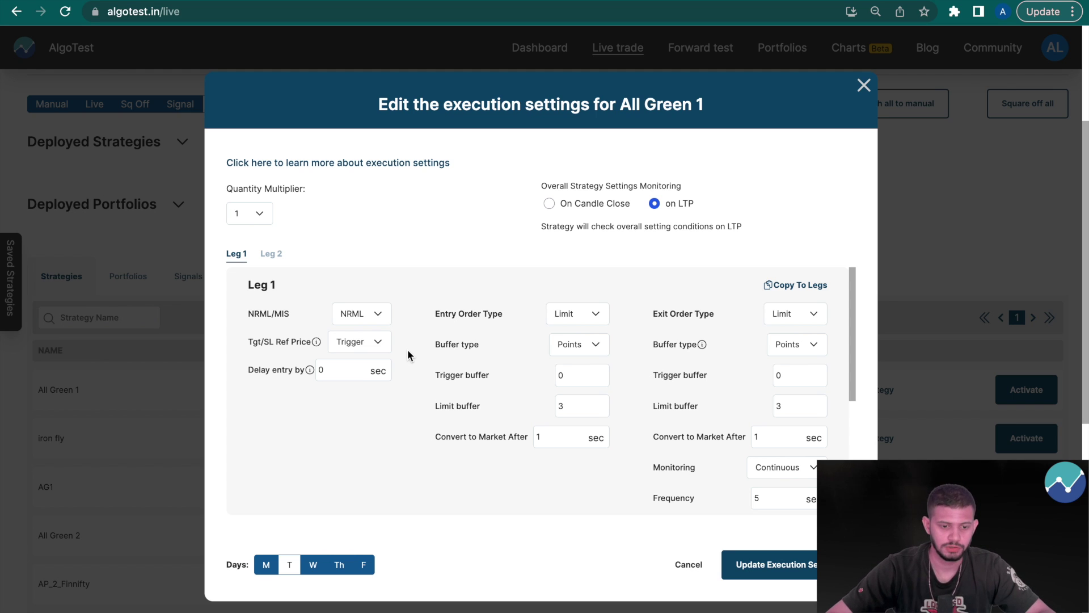
- Set Leg 1's Tgt/SL Ref Price back to Traded
click(379, 350)
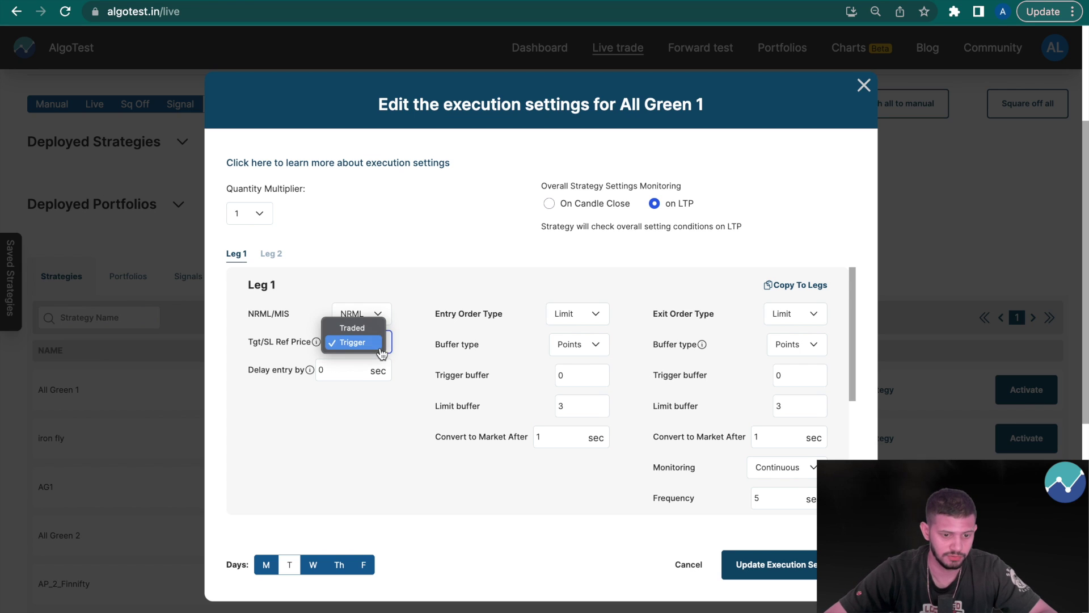
click(370, 345)
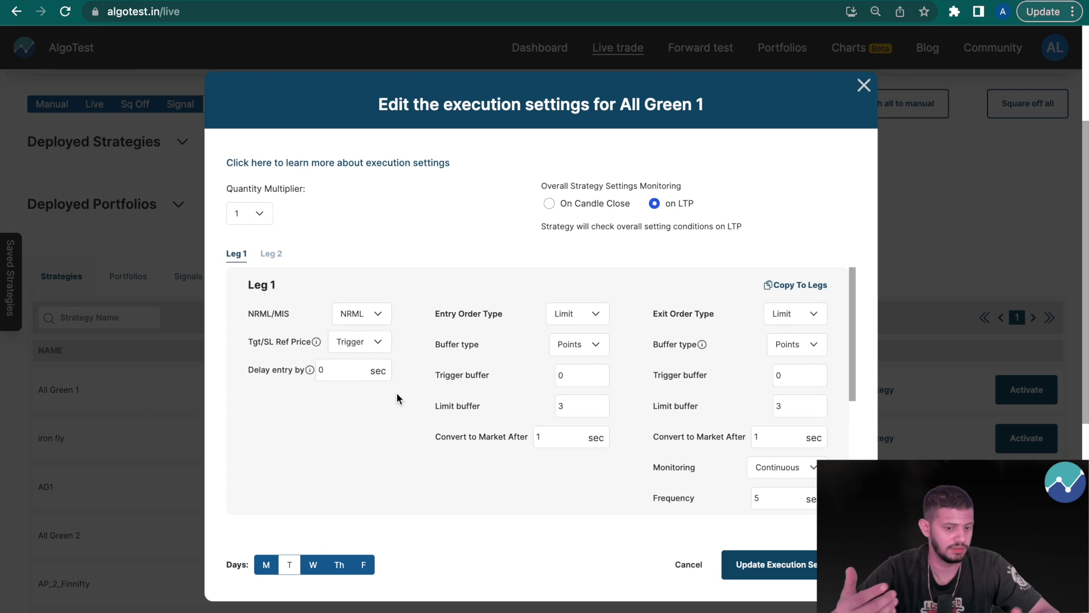
click(369, 349)
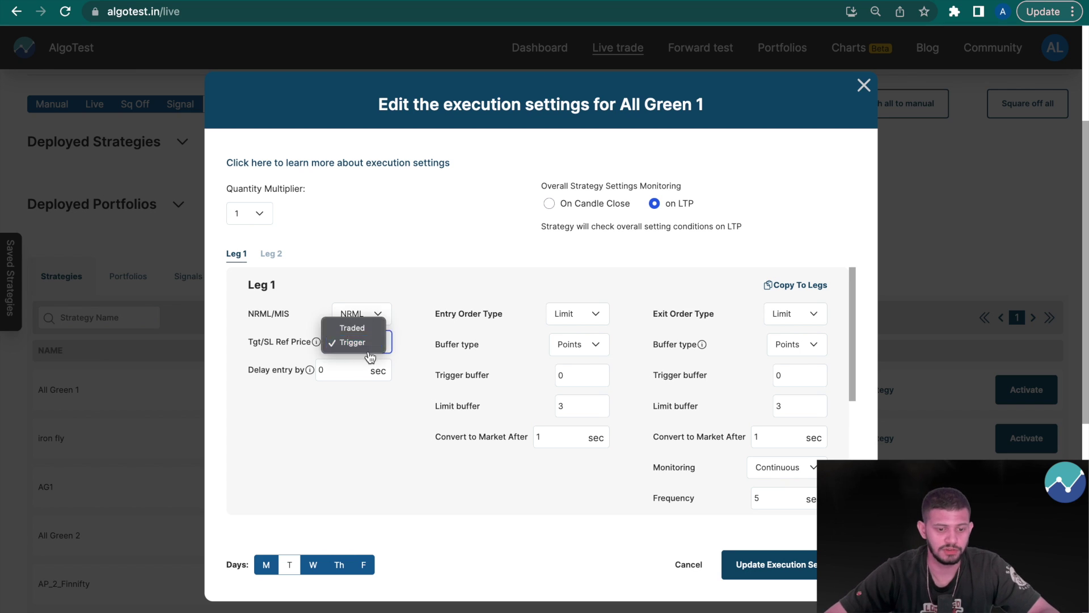
click(364, 327)
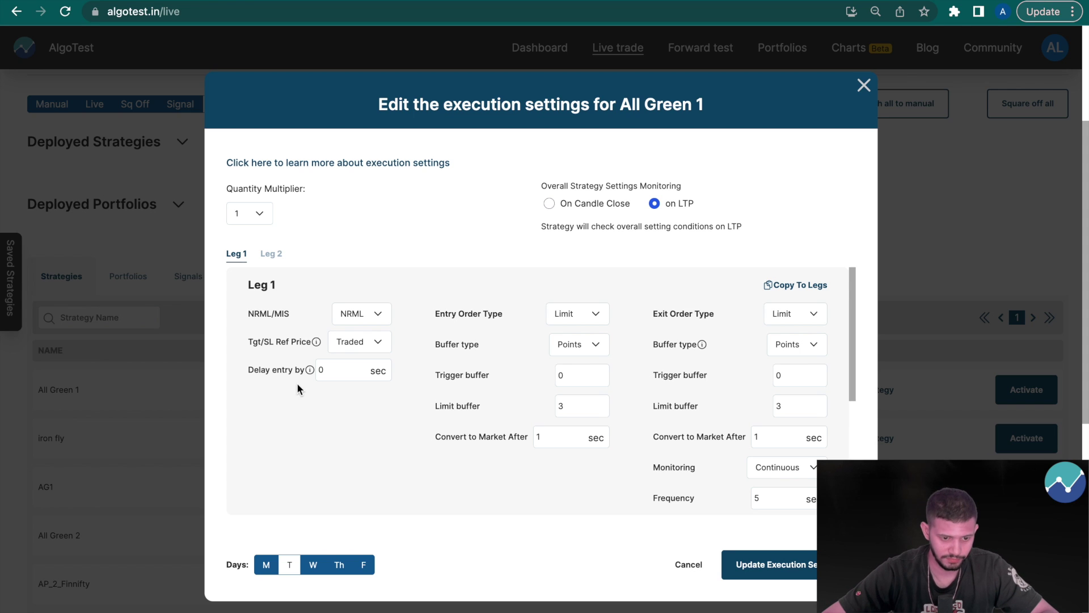
- Clear Leg 1's entry delay and set its entry trigger buffer to 2, limit buffer to 5 and market conversion to 10 sec
click(332, 366)
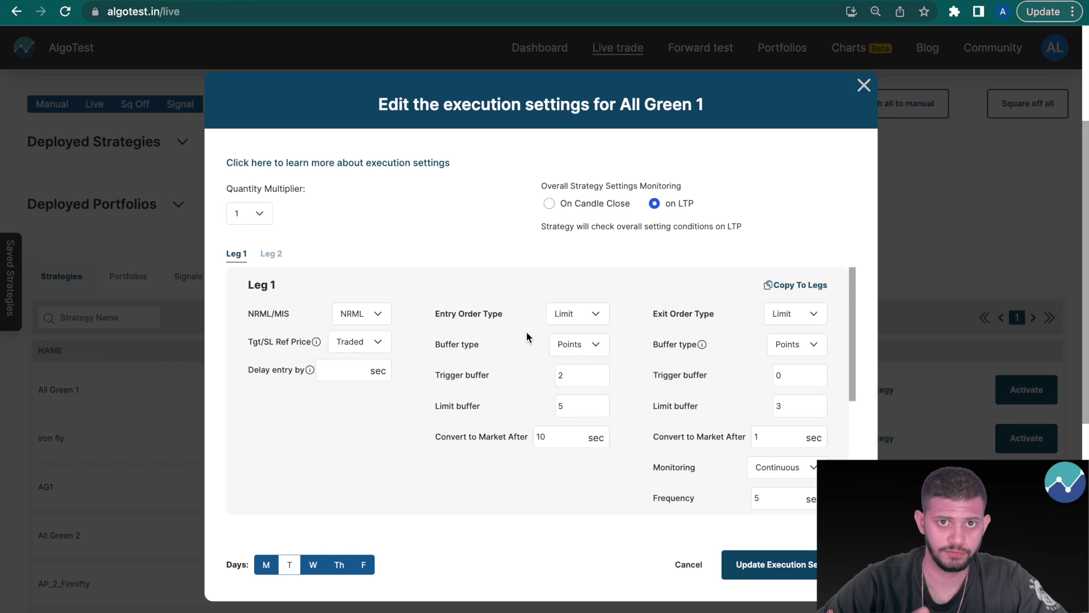
click(580, 376)
click(578, 406)
click(531, 390)
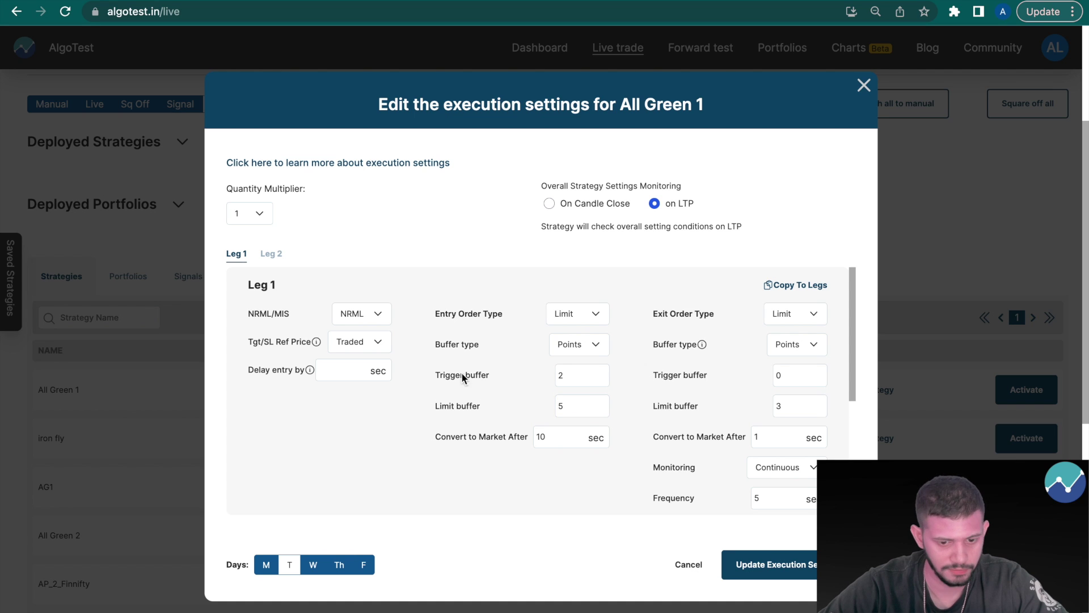
- Switch to the Execution Settings spreadsheet and examine the trigger and limit buffers and the resulting trigger and limit prices
click(125, 5)
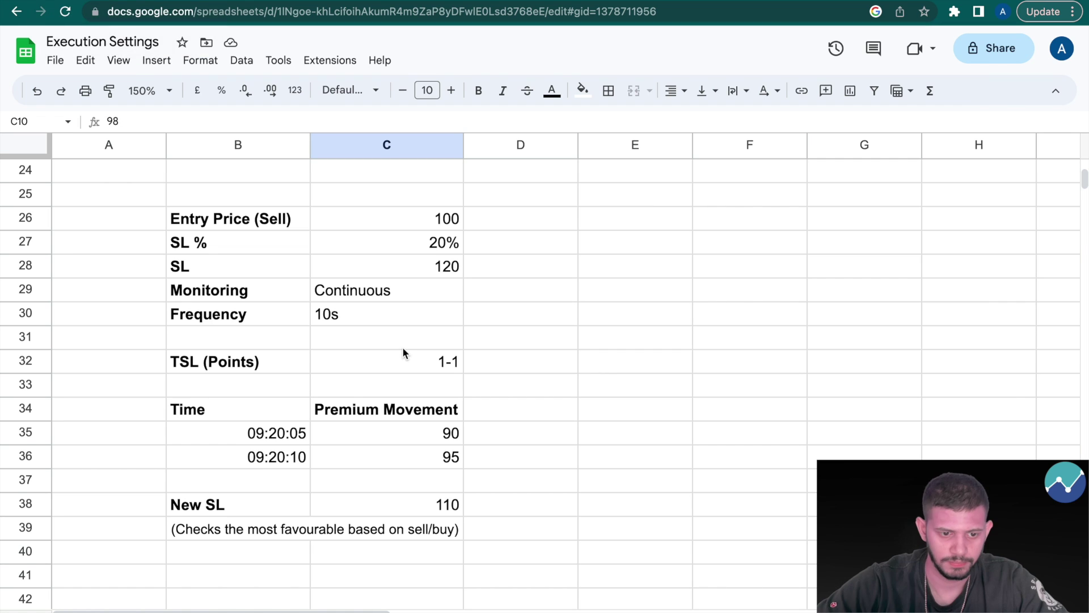
scroll(402, 346, up, 8)
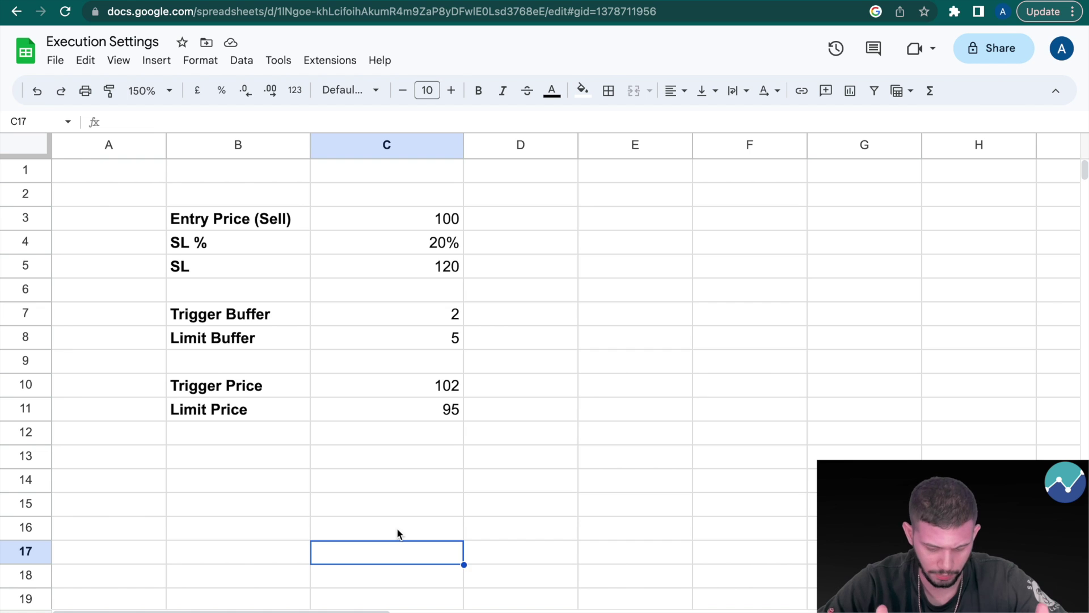
click(432, 315)
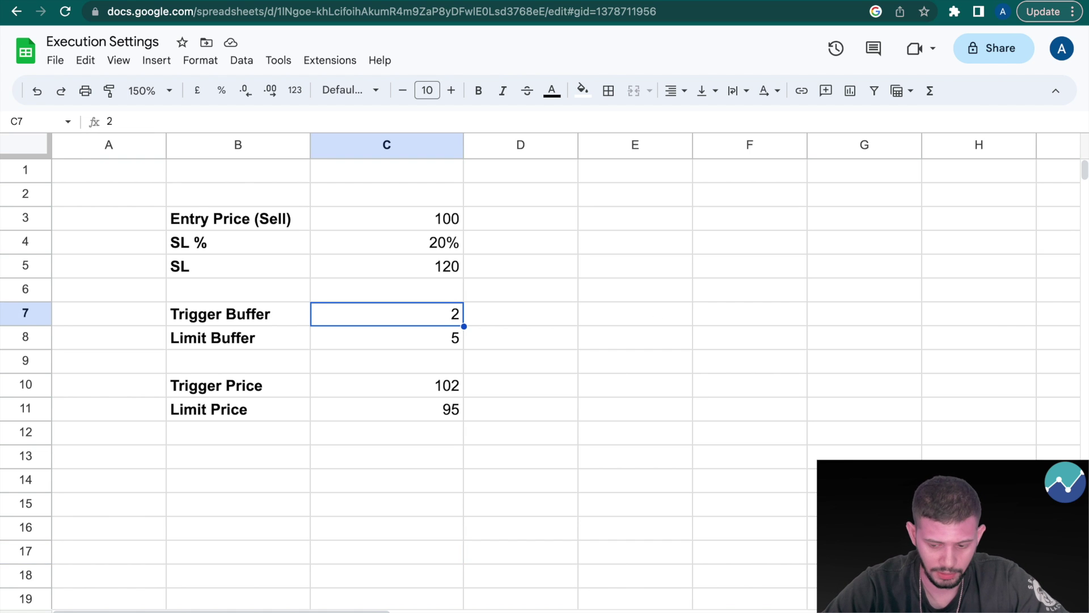
click(387, 338)
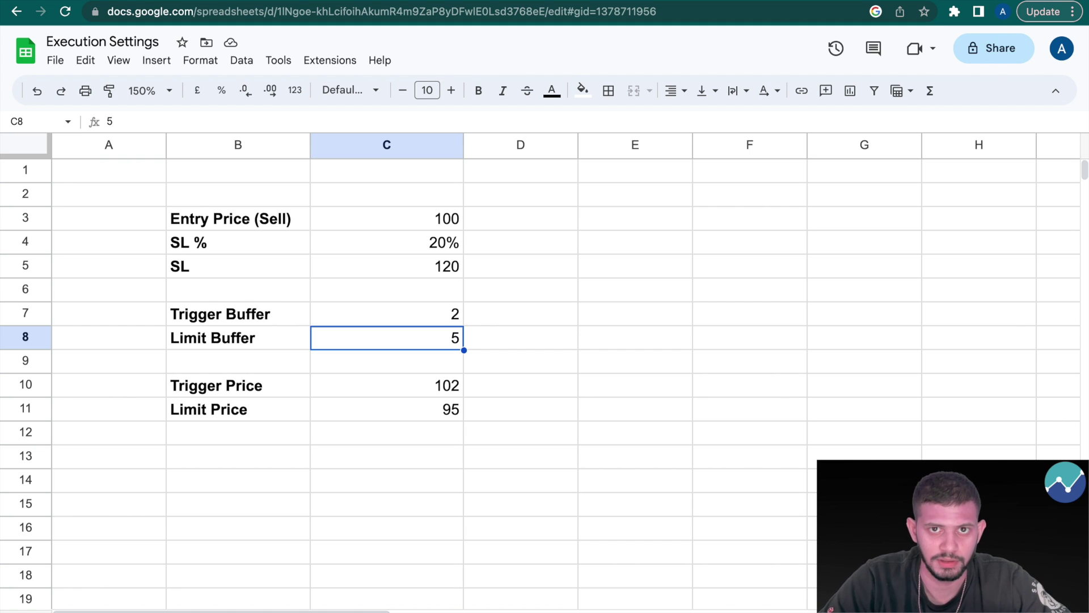
key(Up)
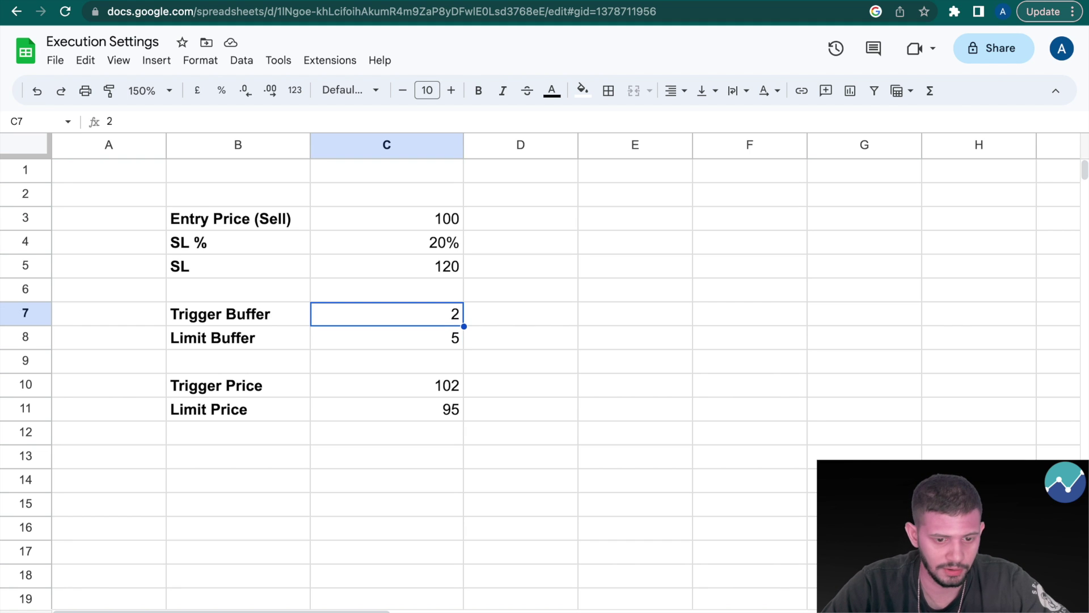
key(Down)
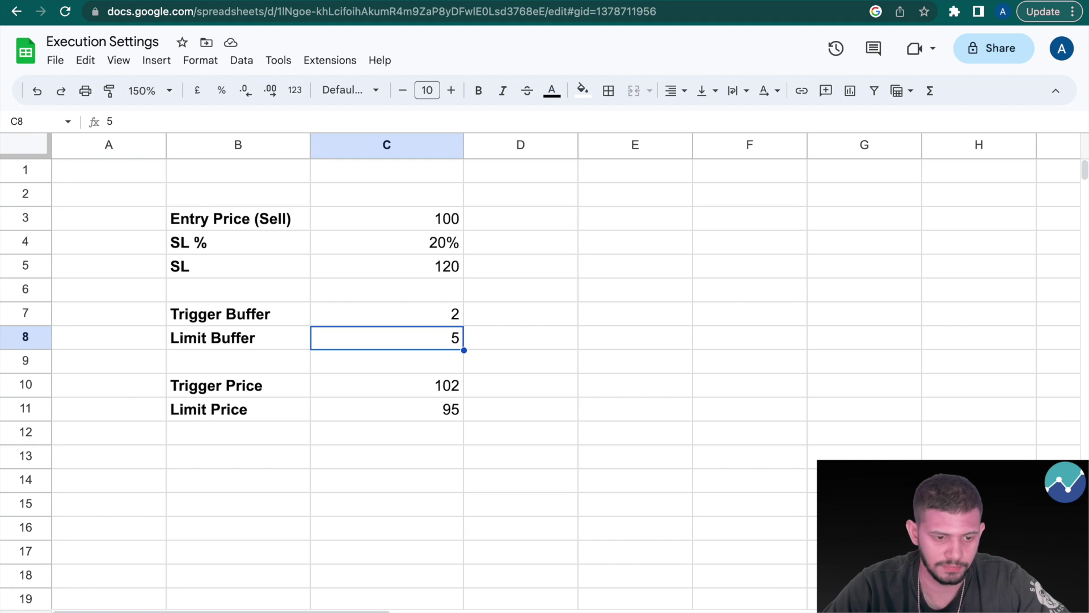
key(Down)
key(Down)
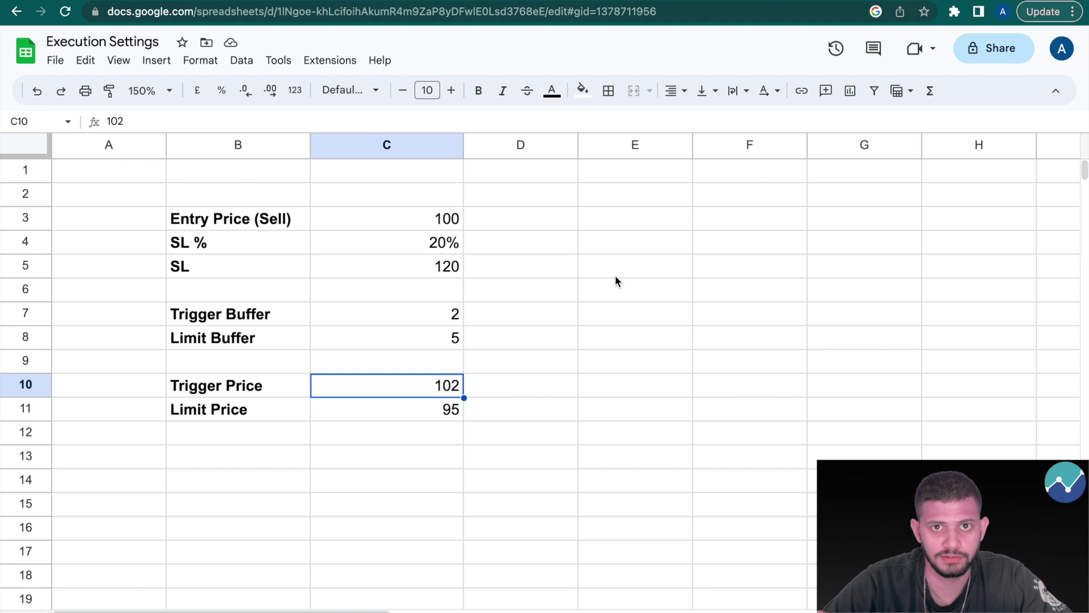
key(Down)
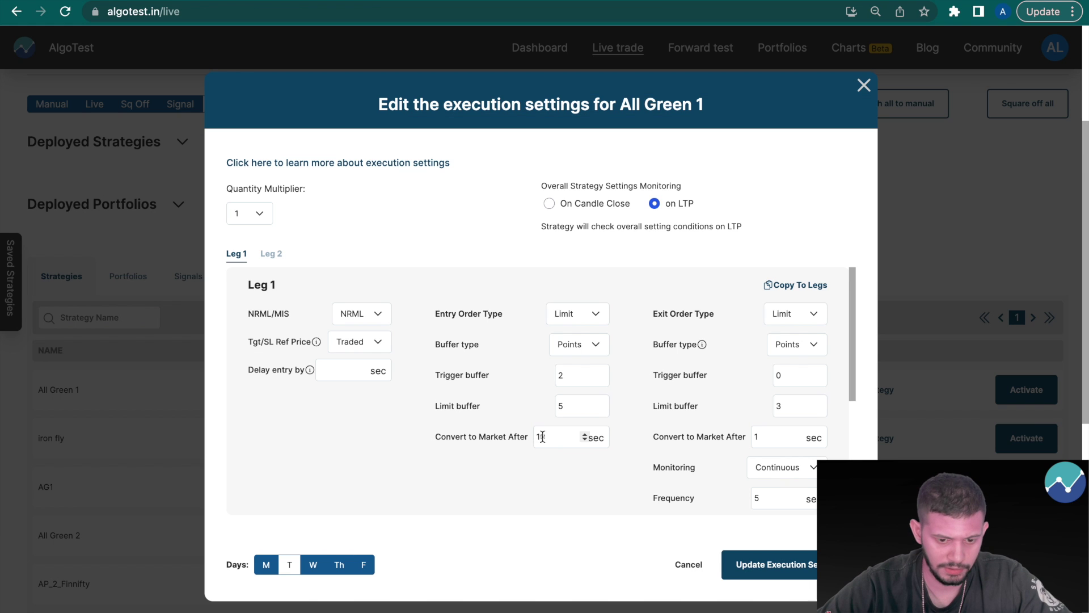
- Return to AlgoTest, try Market as Leg 1's exit order type, dismiss the slippage warning and restore Limit
text(0)
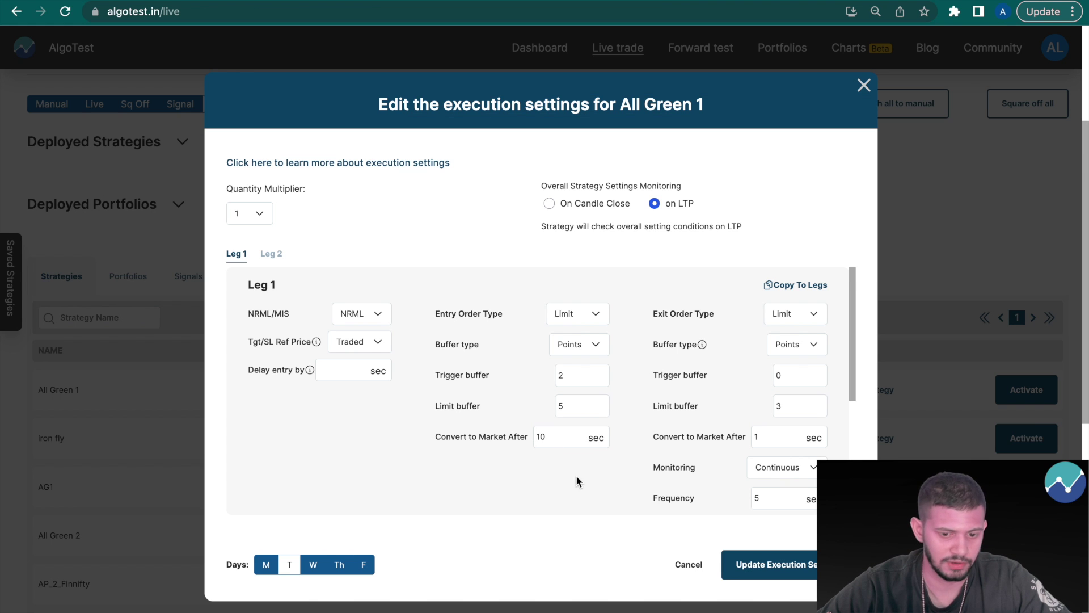
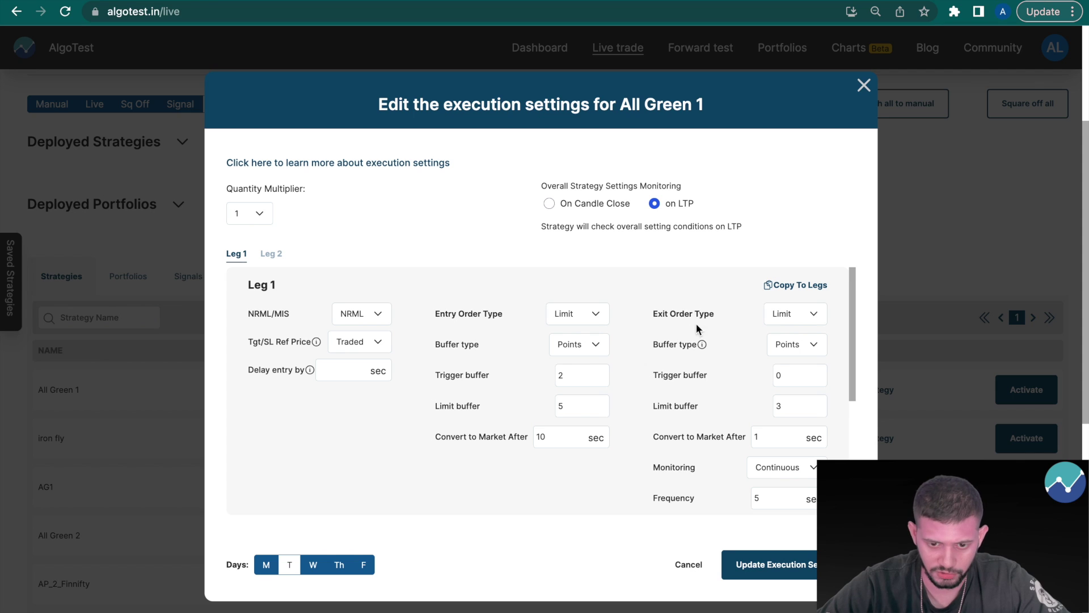
click(794, 314)
click(785, 295)
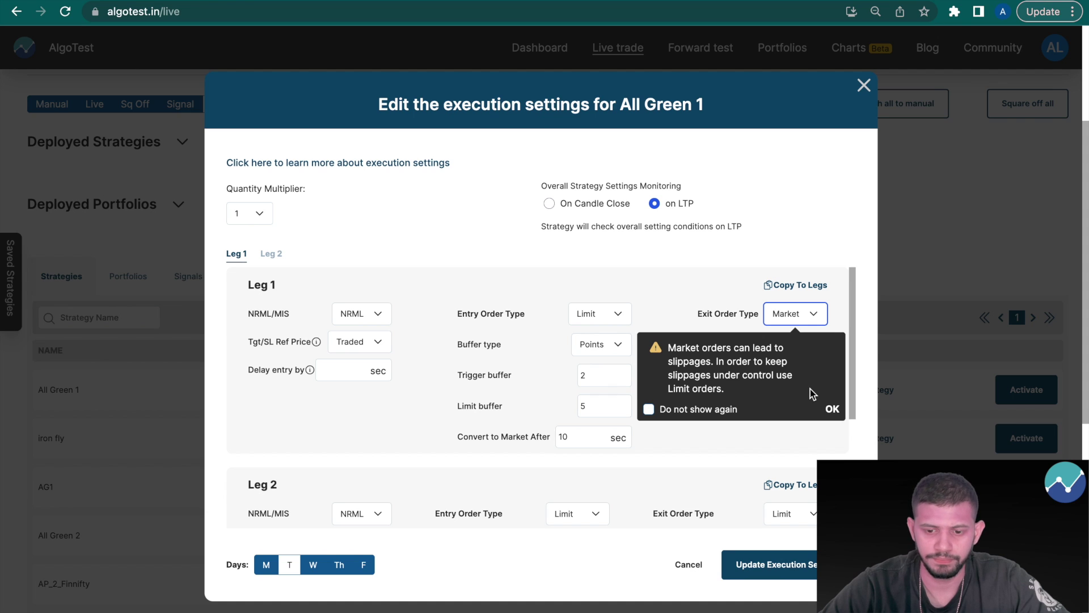
click(831, 409)
click(820, 311)
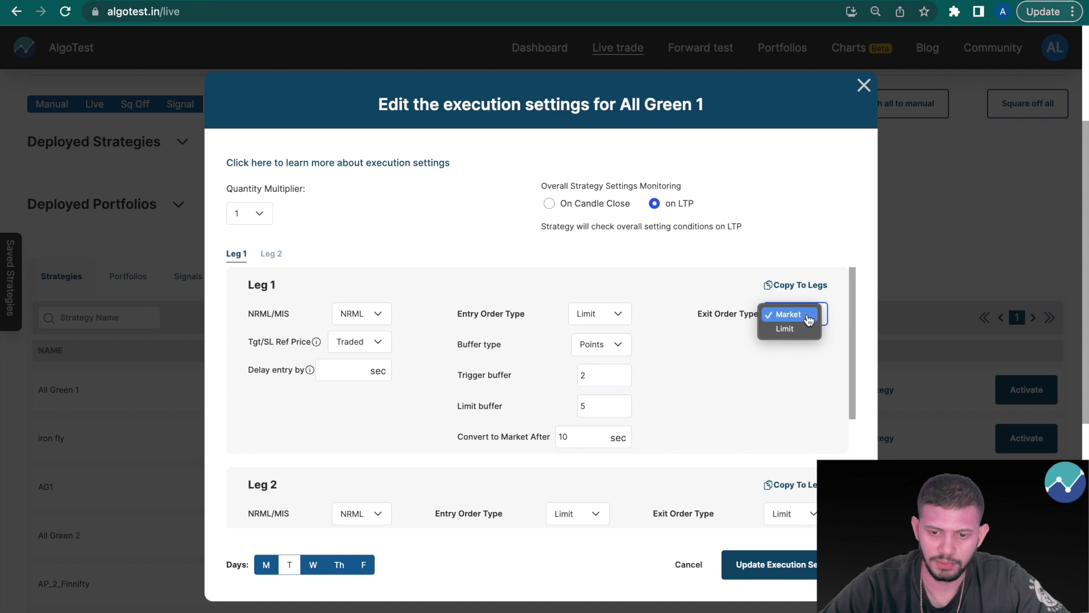
click(805, 333)
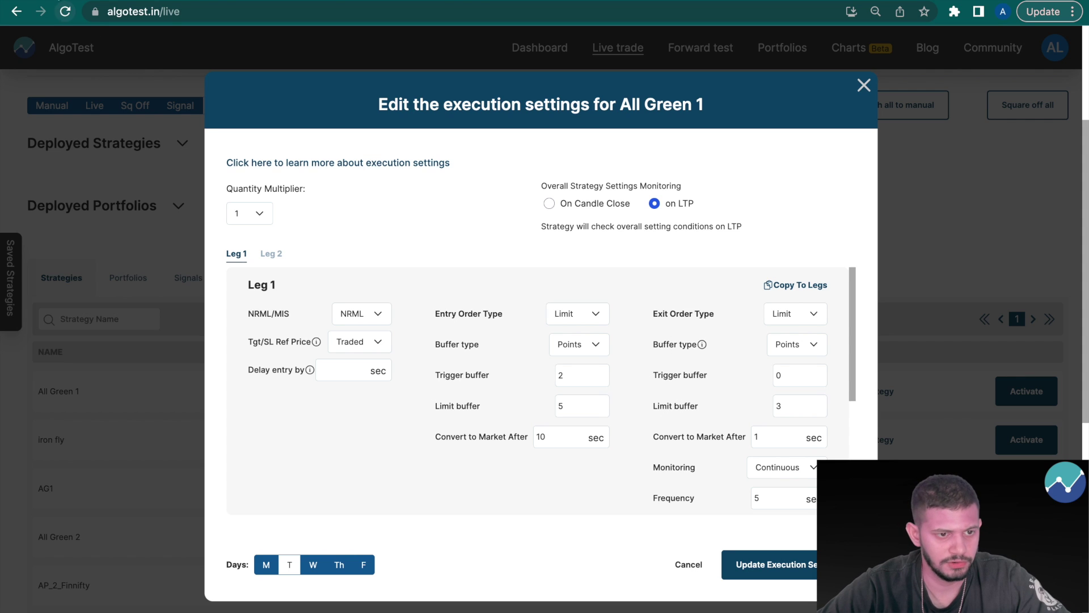
- Choose Continuous monitoring for Leg 1's exit orders and set the monitoring frequency to 100 sec
scroll(684, 484, down, 1)
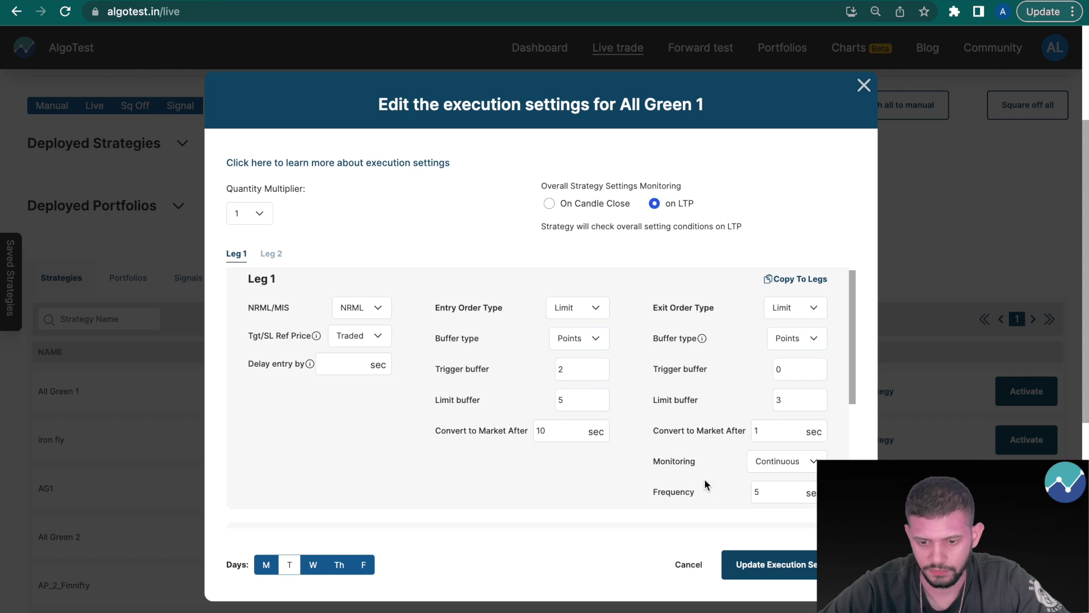
click(776, 461)
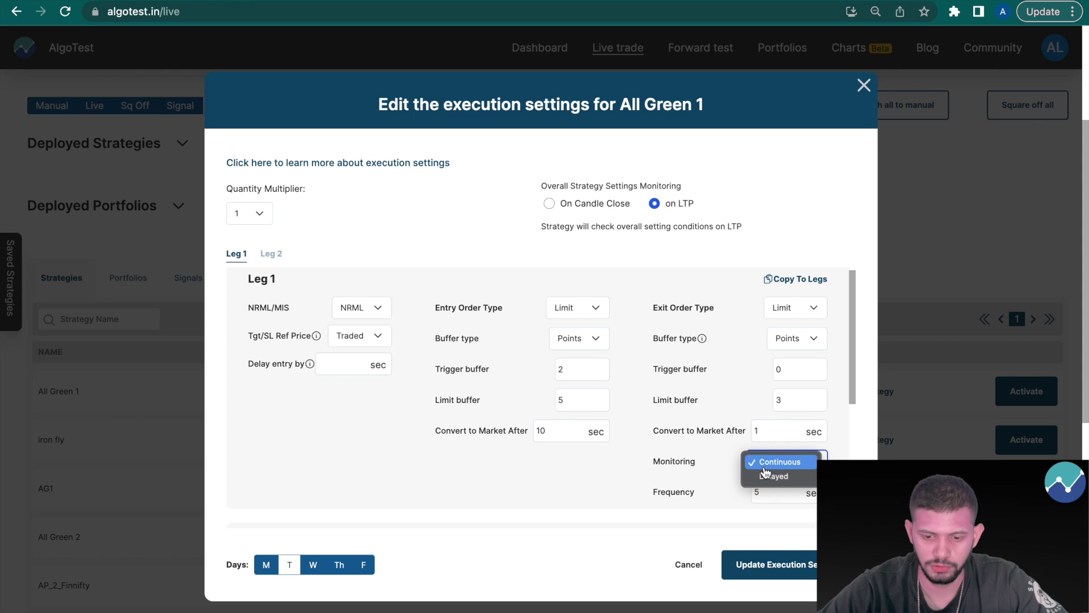
click(763, 464)
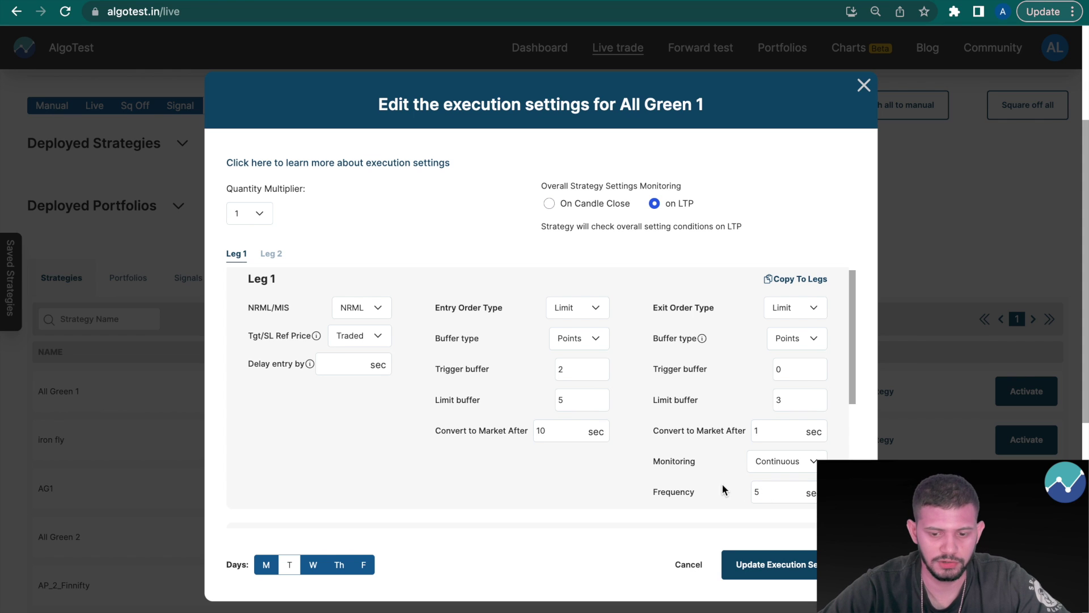
double_click(760, 491)
text(100)
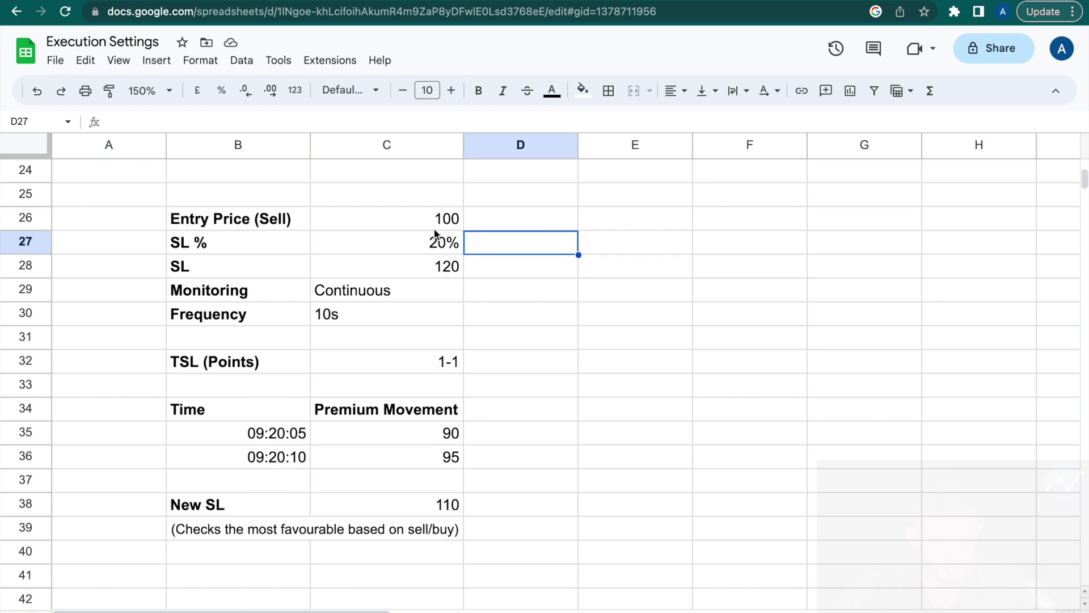
- Examine the continuous-monitoring sell example's entry price, SL %, SL, monitoring type, frequency and trailing stop loss points
click(433, 224)
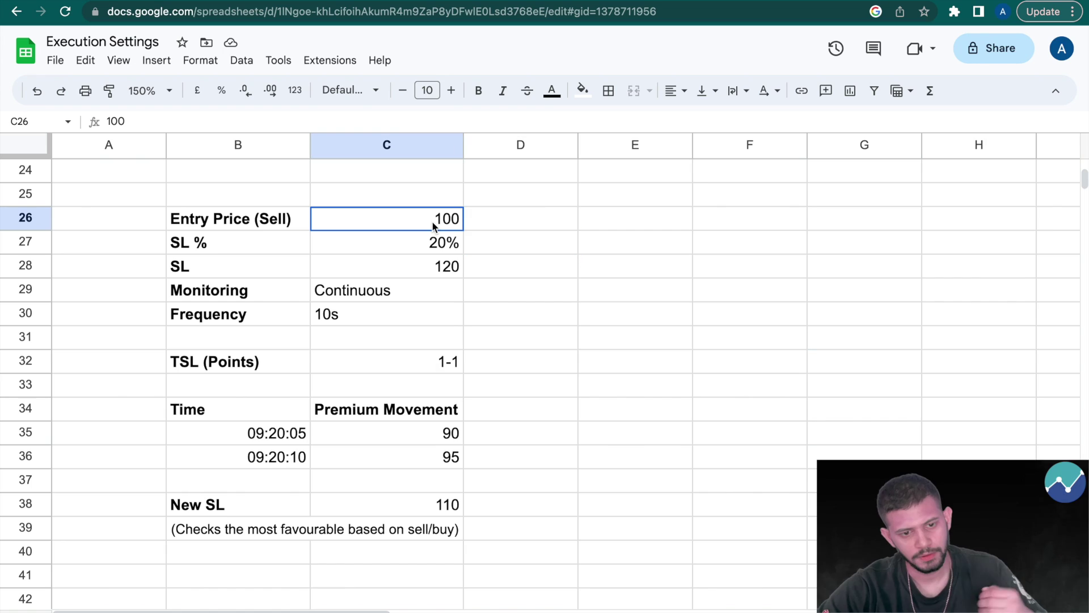
click(433, 249)
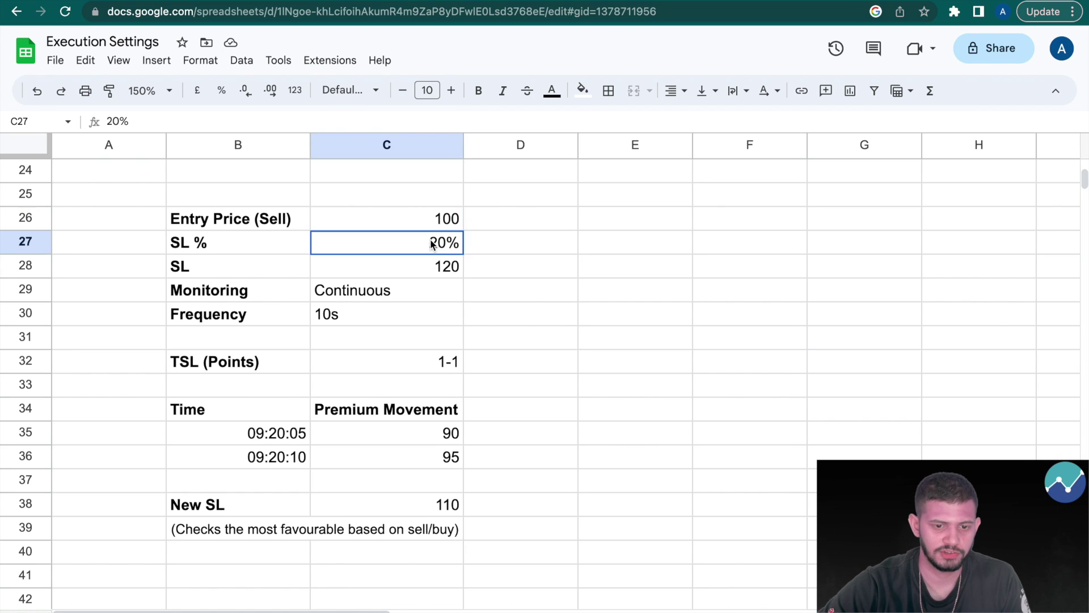
click(438, 268)
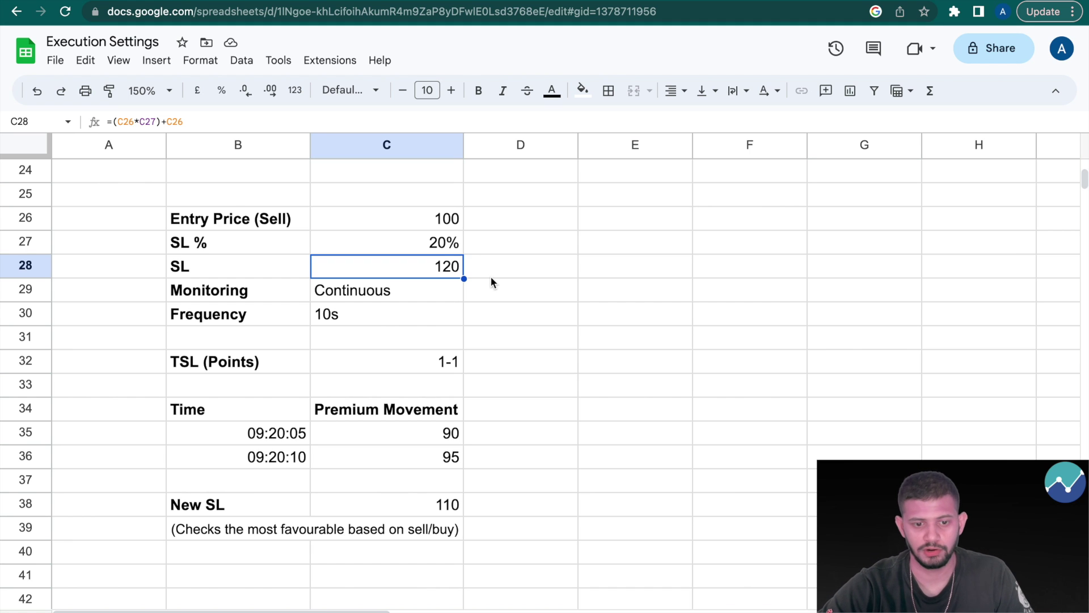
click(400, 289)
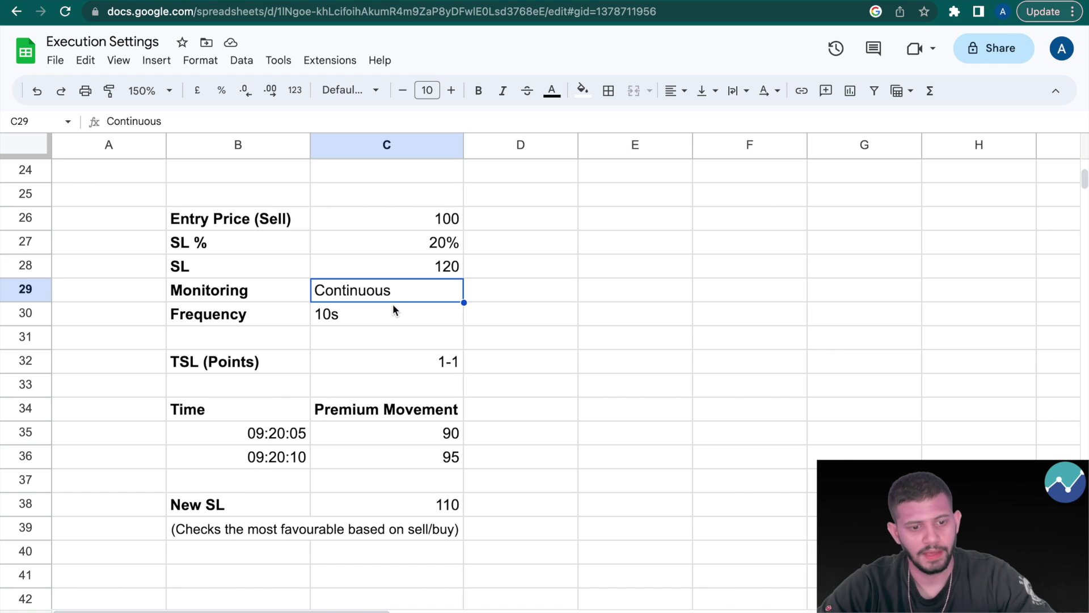
click(393, 309)
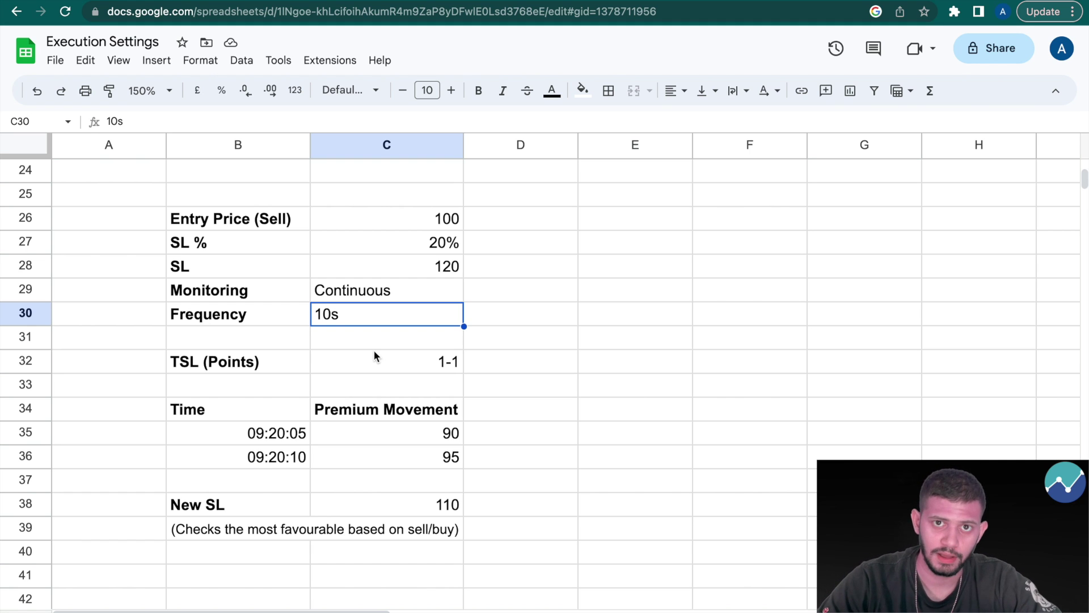
click(419, 237)
click(423, 222)
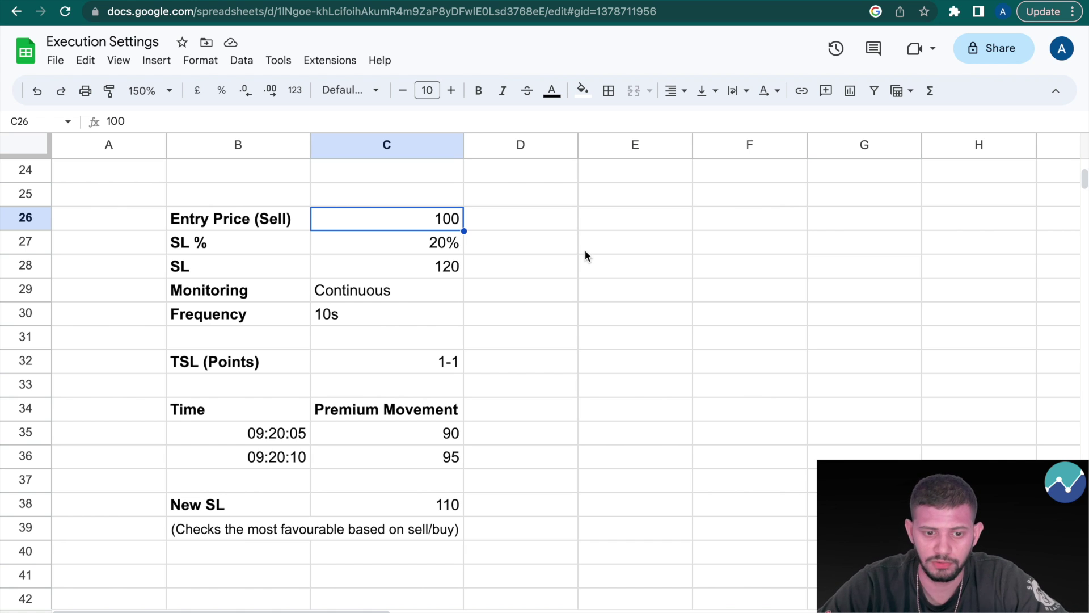
click(427, 270)
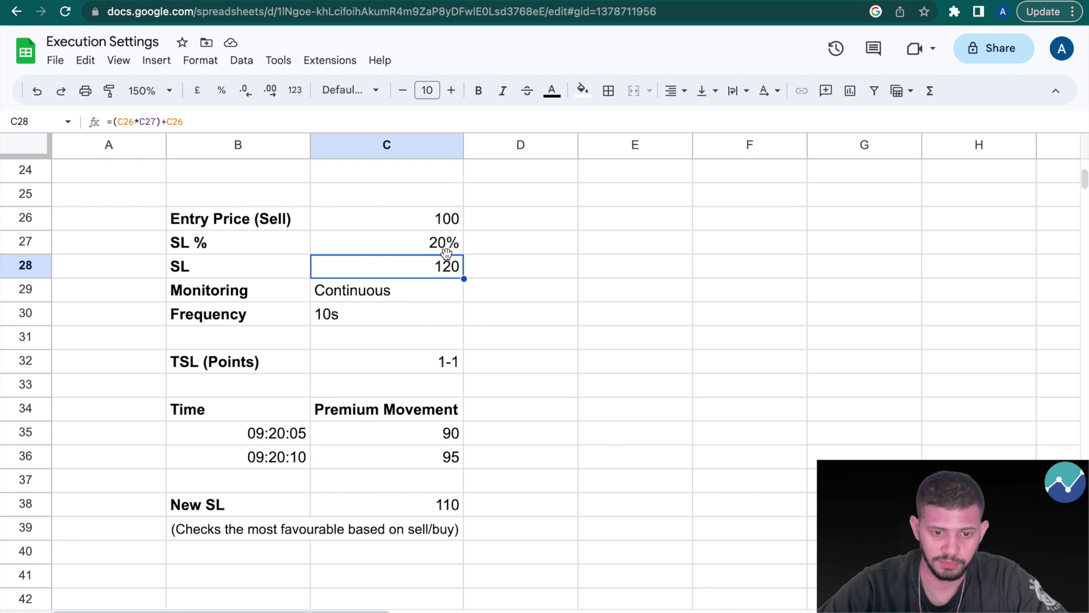
click(380, 364)
scroll(387, 396, down, 1)
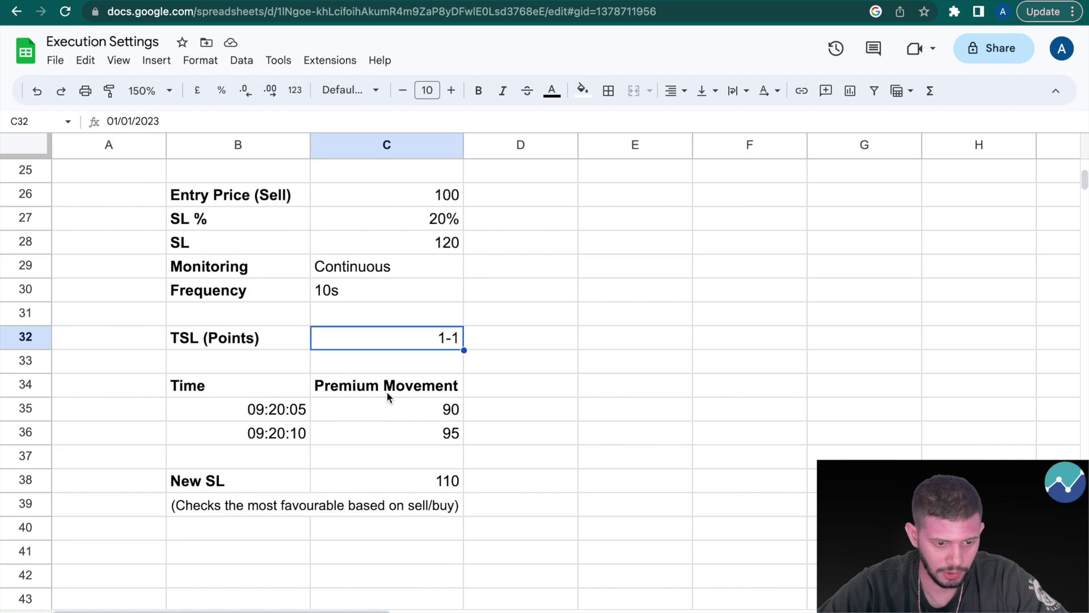
- Compare the continuous sell example's two timestamps and premium movements with its monitoring frequency
click(253, 409)
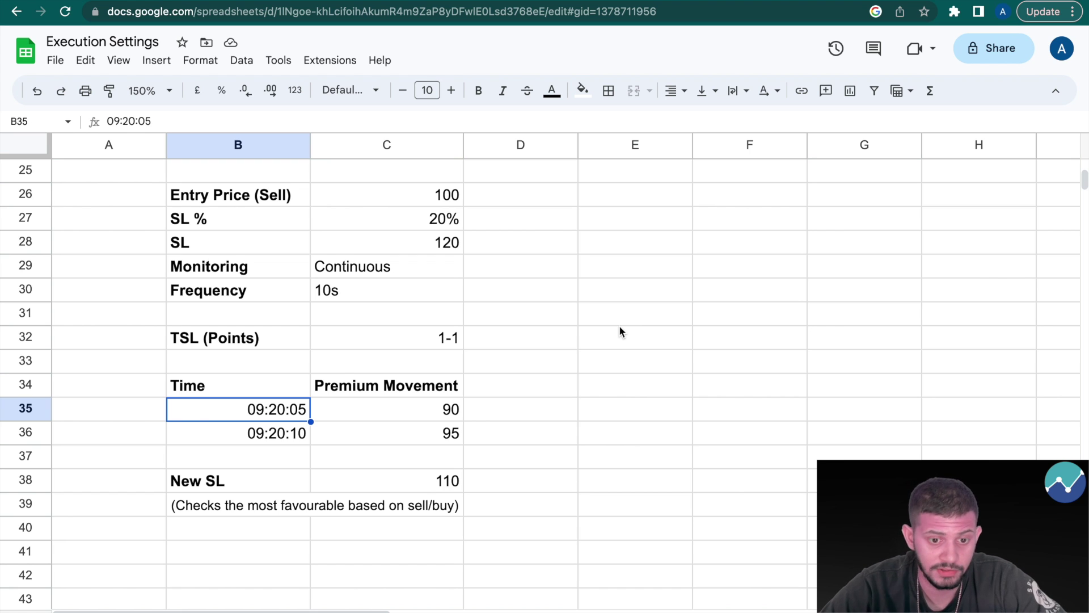
key(Down)
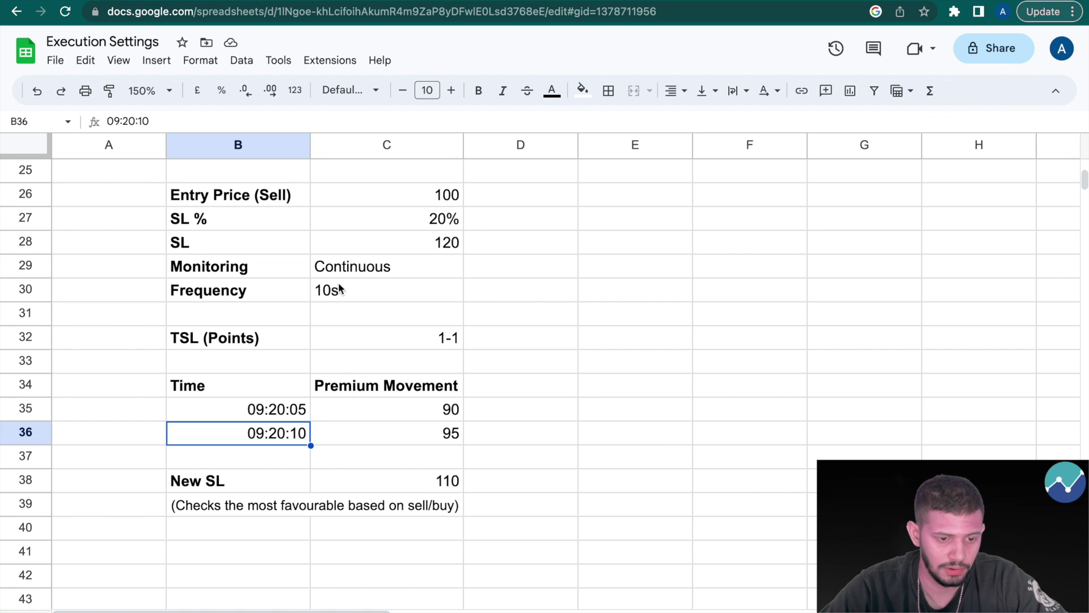
click(360, 291)
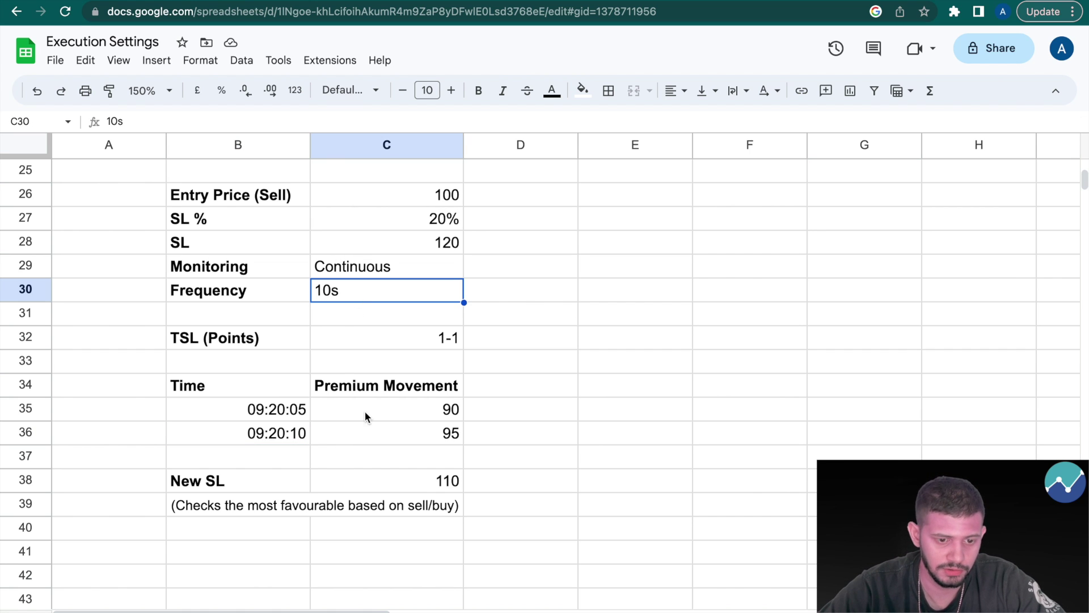
click(359, 441)
click(398, 416)
click(397, 434)
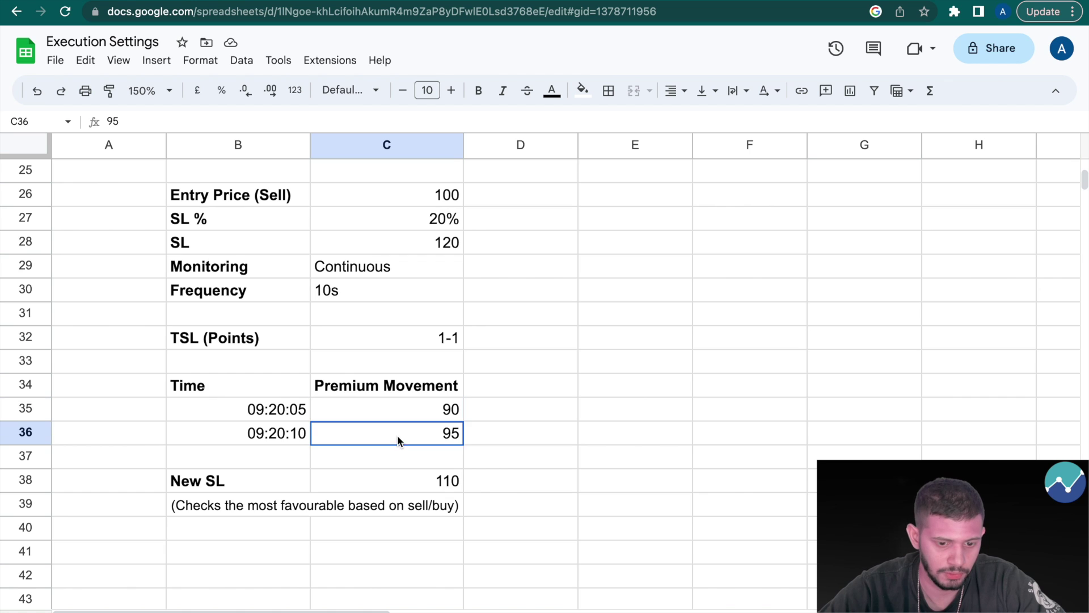
click(394, 415)
click(395, 429)
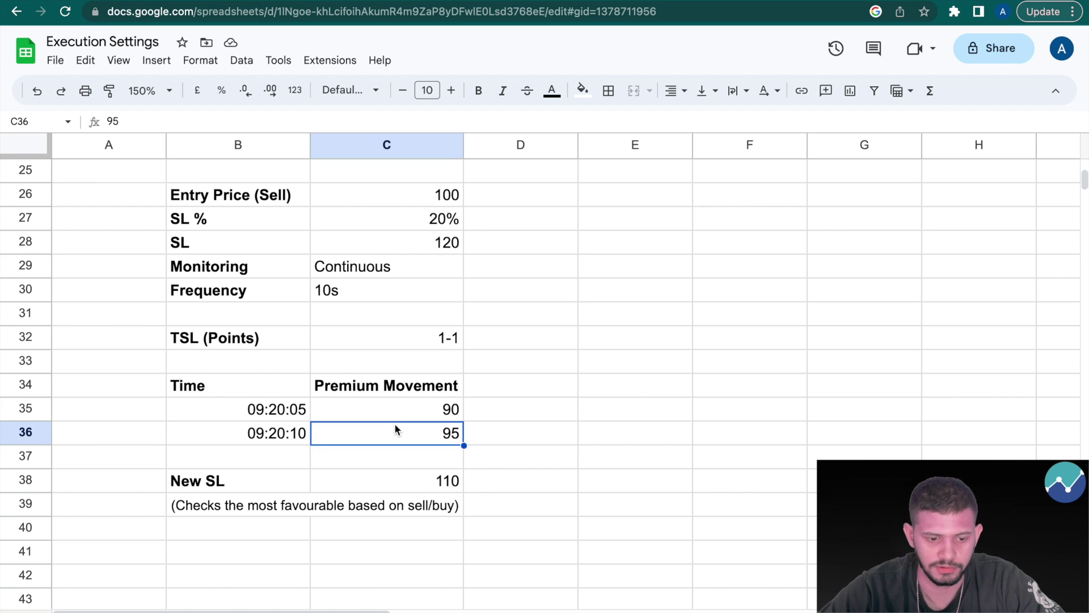
click(397, 404)
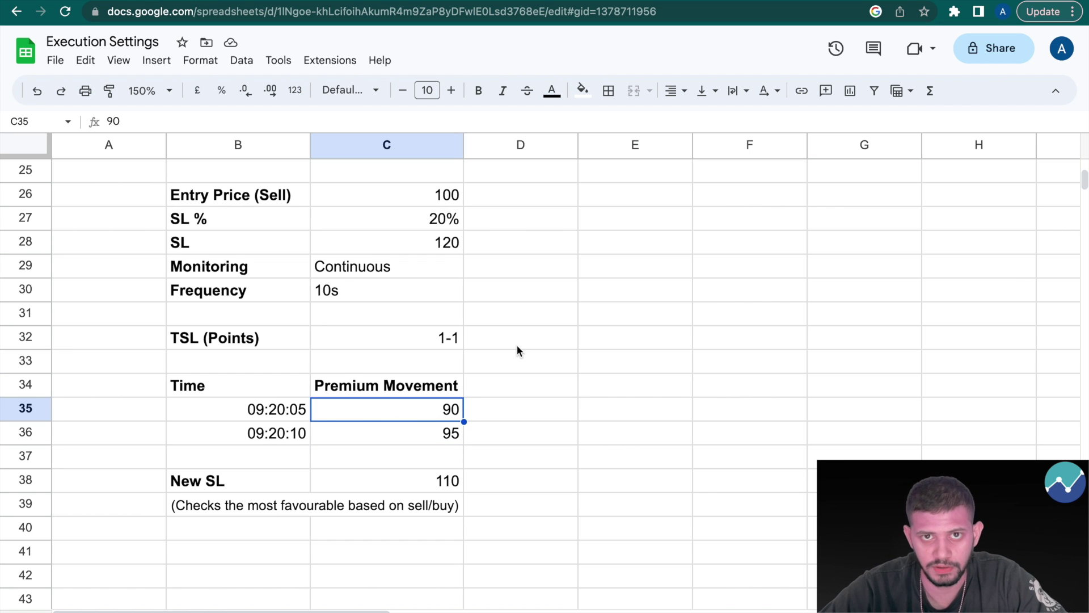
click(406, 433)
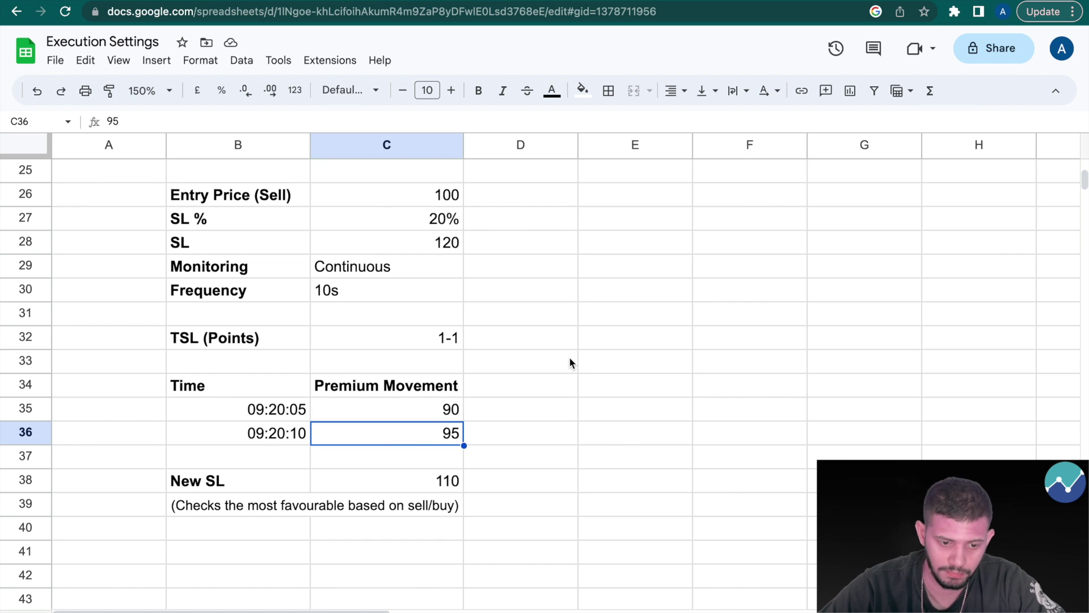
- Trace how the continuous monitoring type, its frequency and the premium movements lead to the sell example's New SL
click(397, 271)
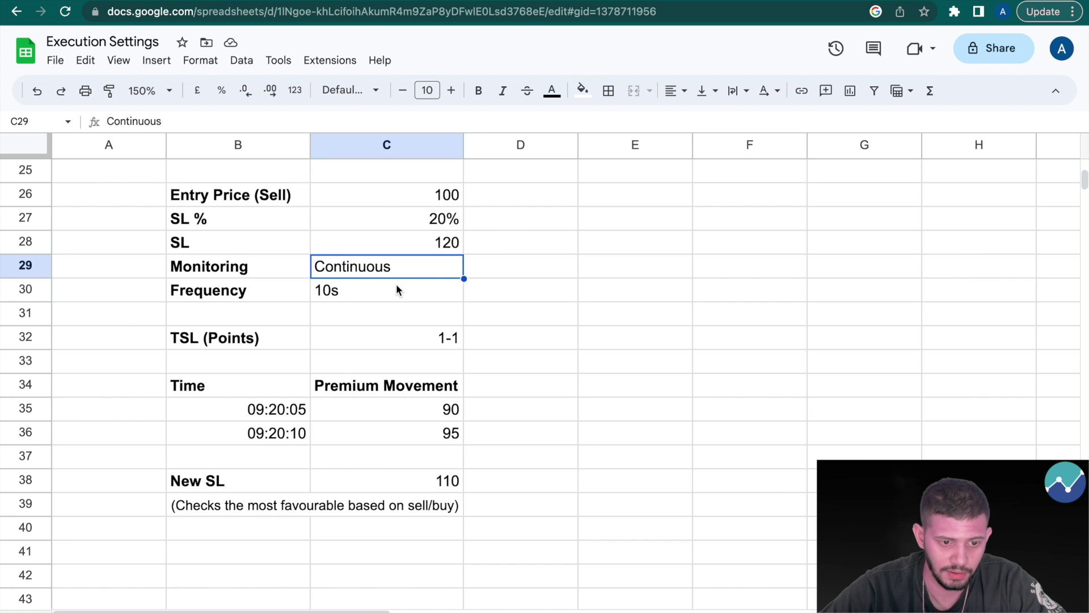
click(397, 289)
click(404, 426)
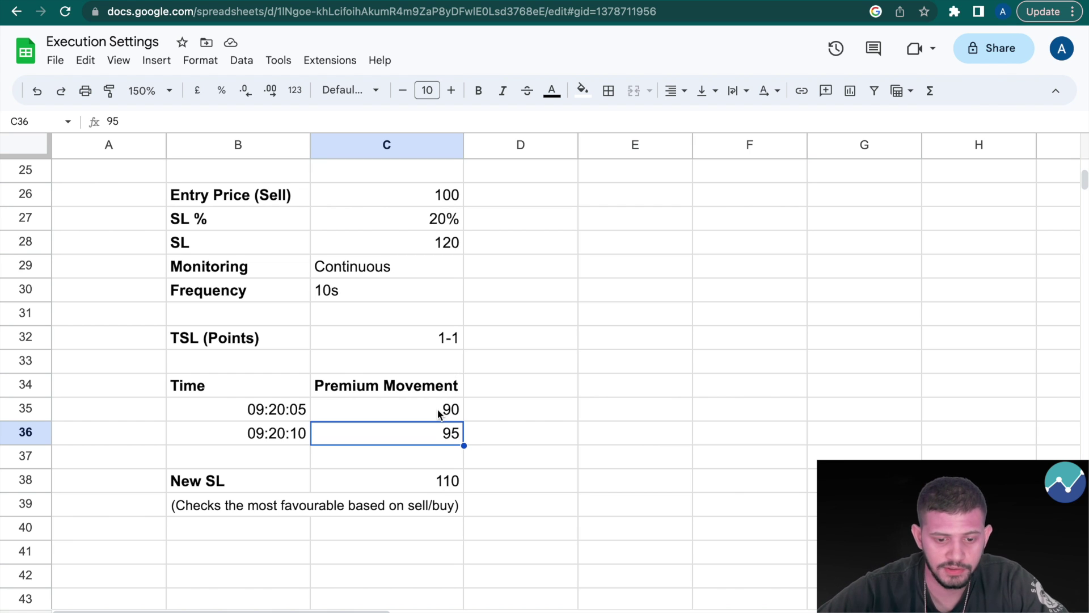
click(459, 412)
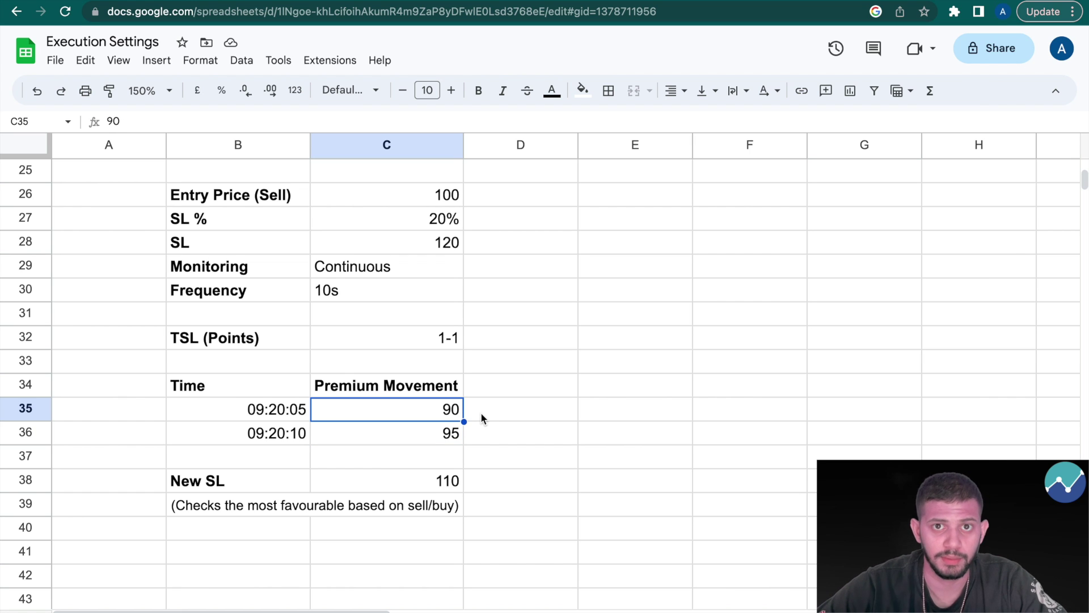
key(Down)
key(Down)
key(Down)
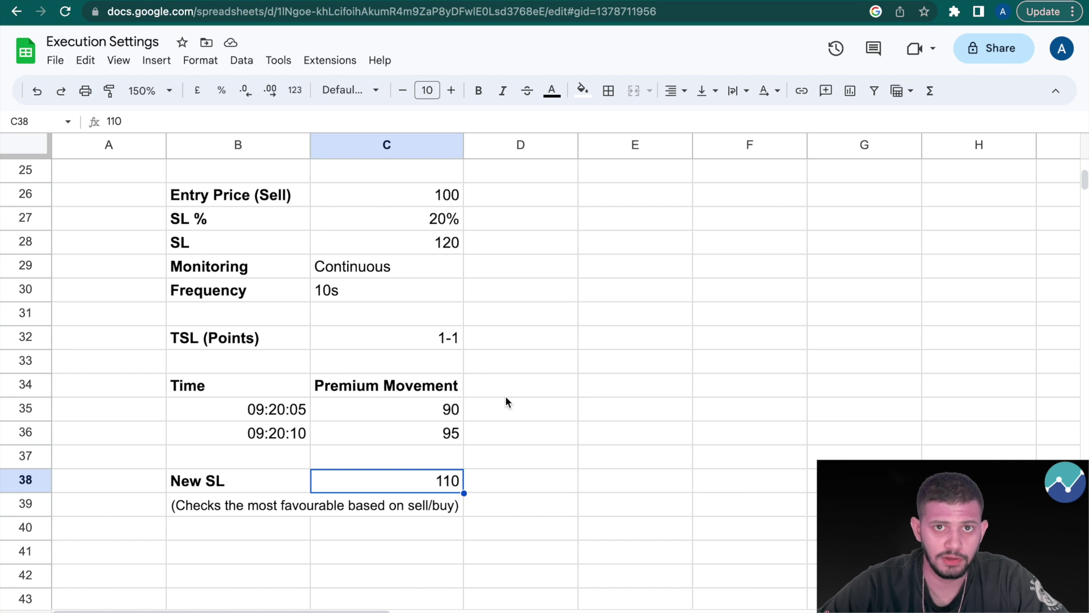
- Examine the continuous-monitoring buy example's entry price, SL %, SL and trailing stop loss points in column F
click(302, 194)
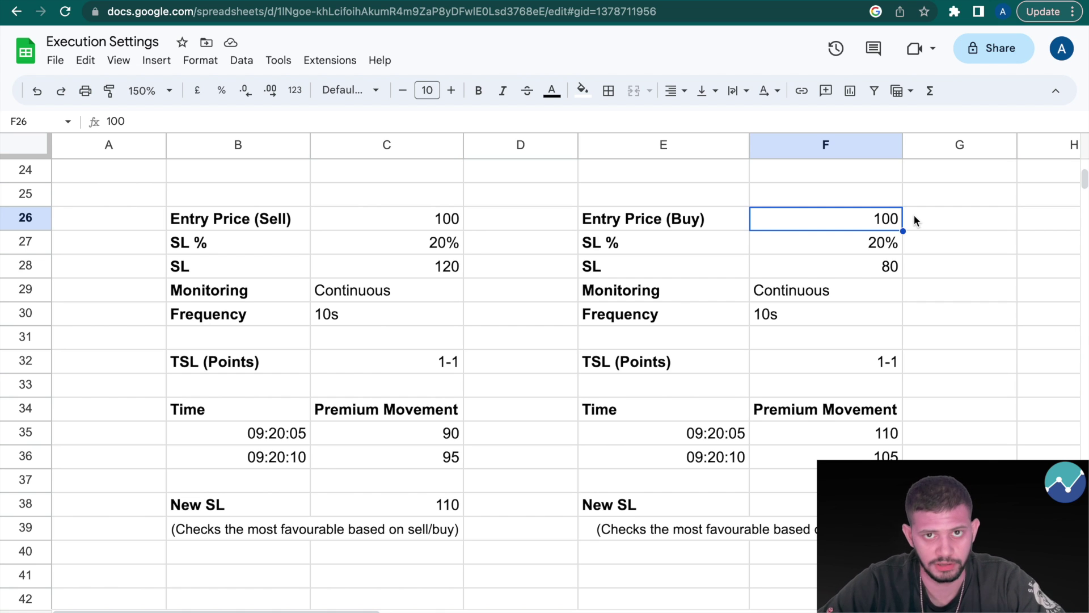
click(840, 247)
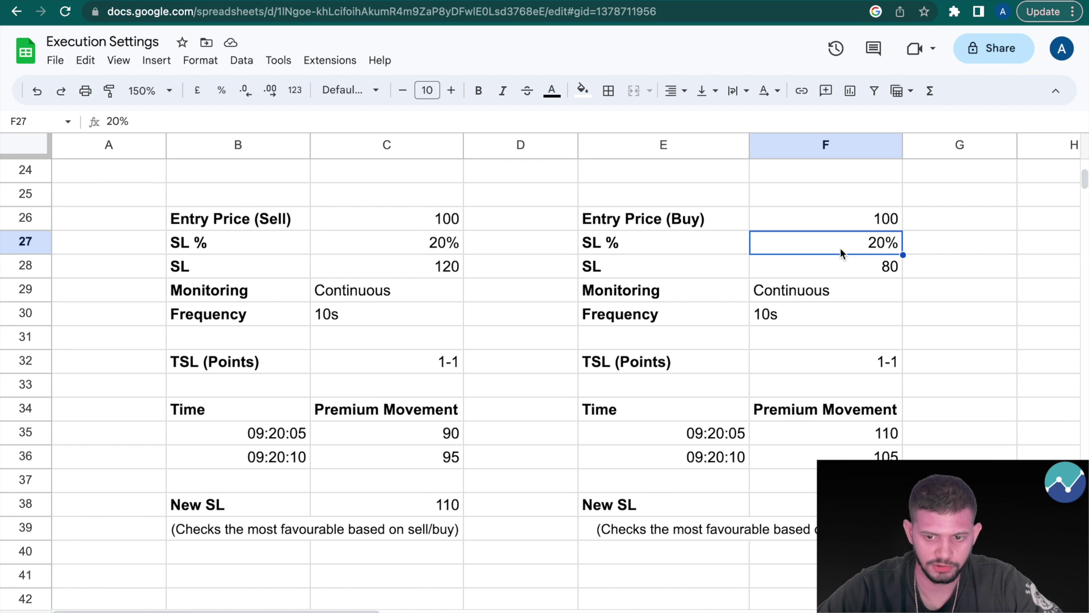
key(Tab)
key(Tab)
key(Return)
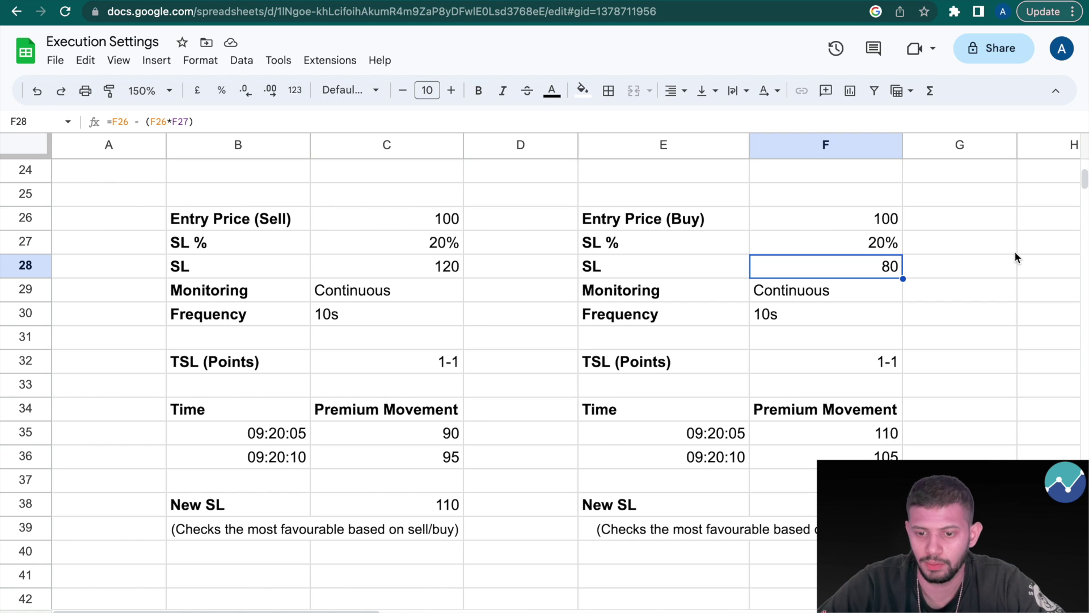
key(Down)
key(Down)
key(Down)
key(Down)
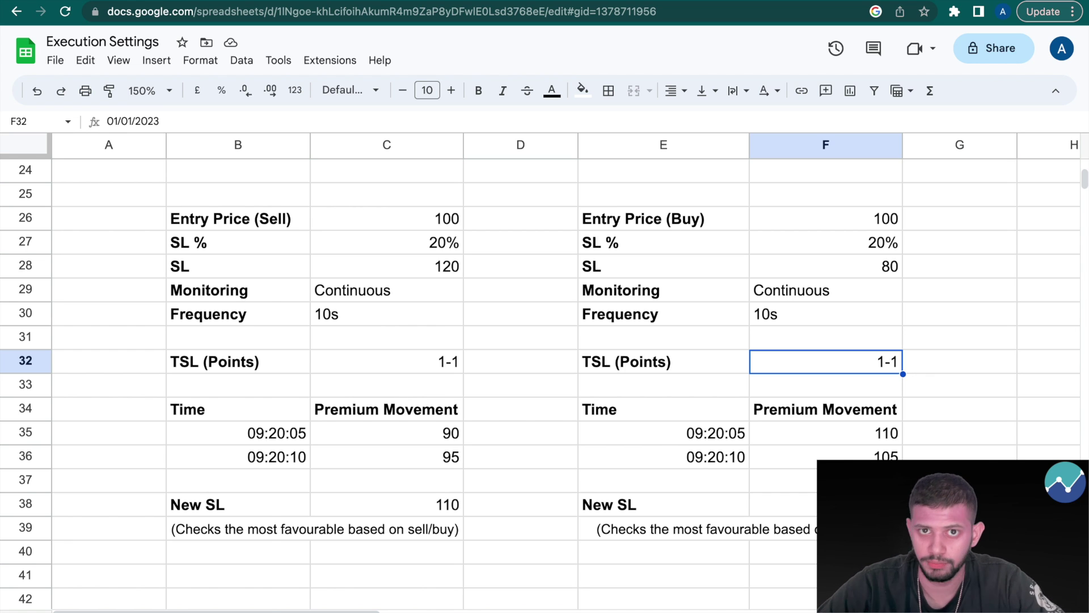
- Review the buy example's premium movements at 09:20:05 and 09:20:10
click(663, 433)
click(825, 433)
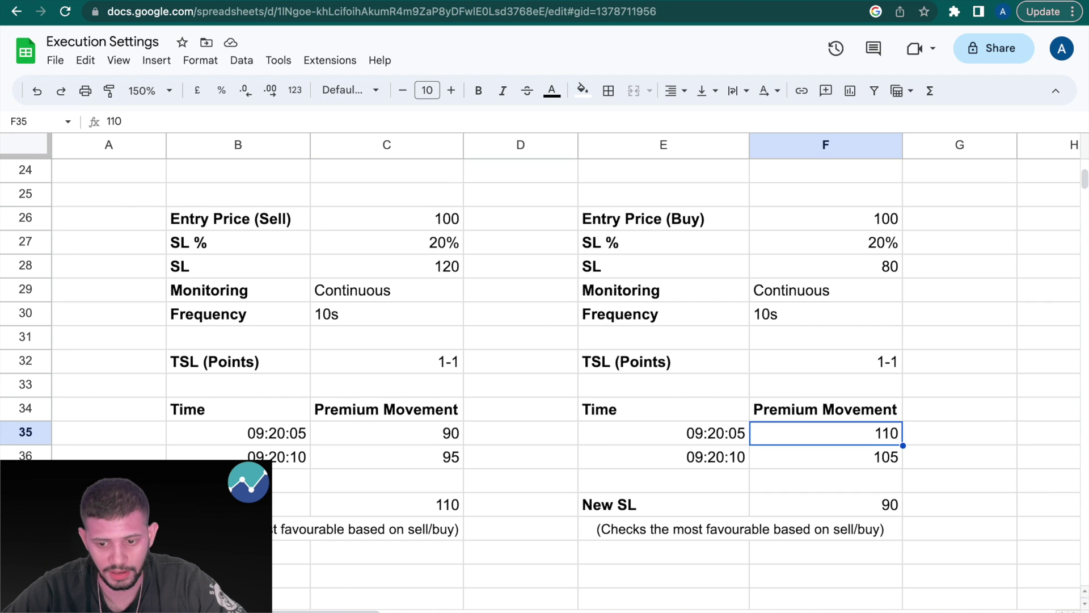
click(826, 457)
click(663, 457)
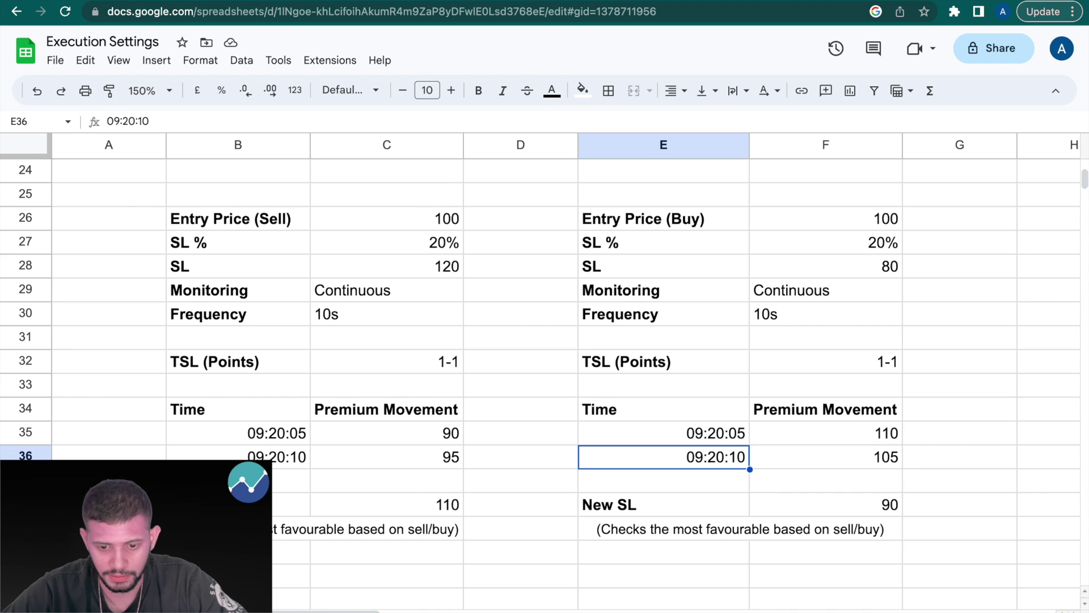
click(826, 457)
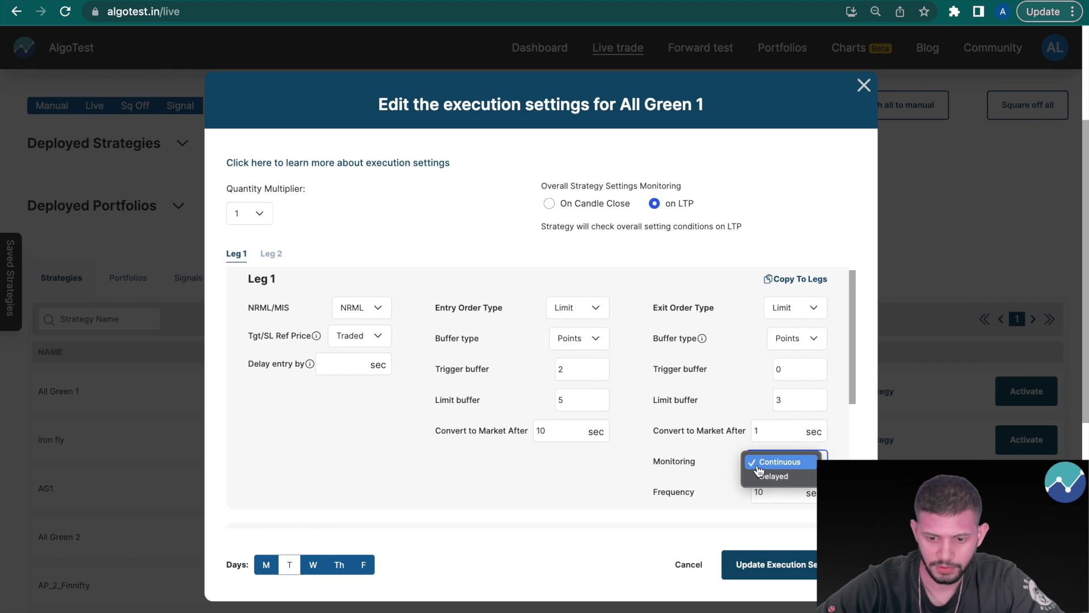
- Switch to AlgoTest and set Leg 1's exit order monitoring to Delayed
click(770, 476)
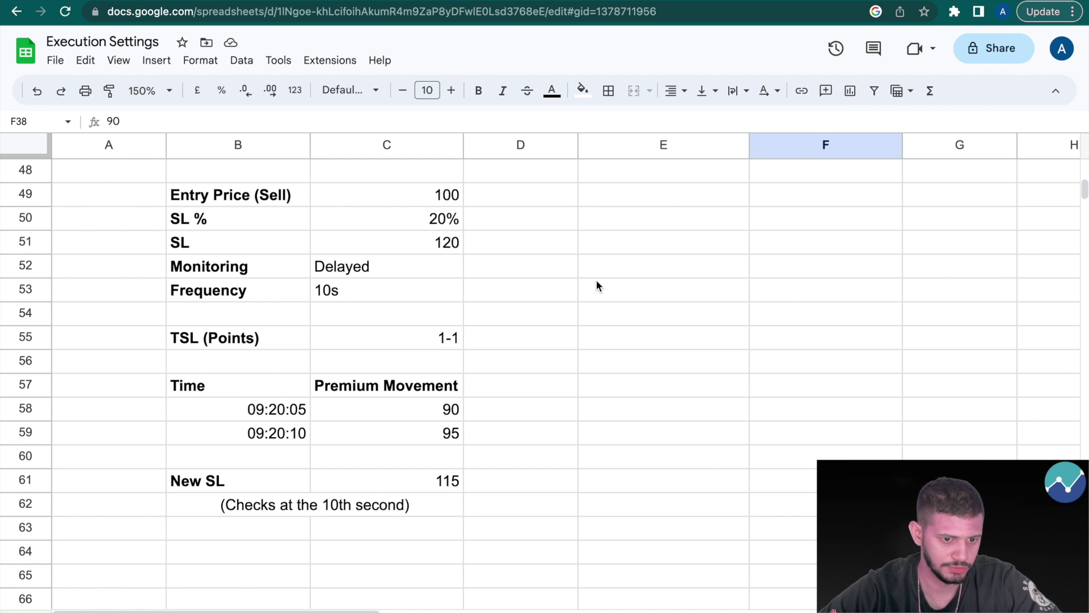
- Switch to the Execution Settings spreadsheet and examine the delayed-monitoring sell example's entry price, stop loss, monitoring, frequency and TSL values
click(413, 201)
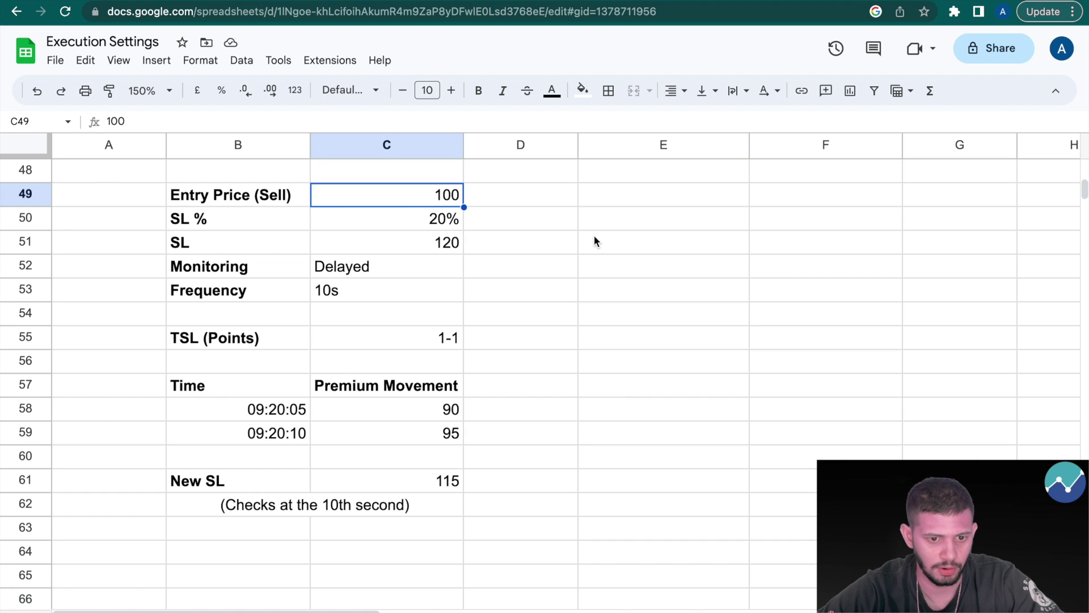
click(409, 212)
click(420, 244)
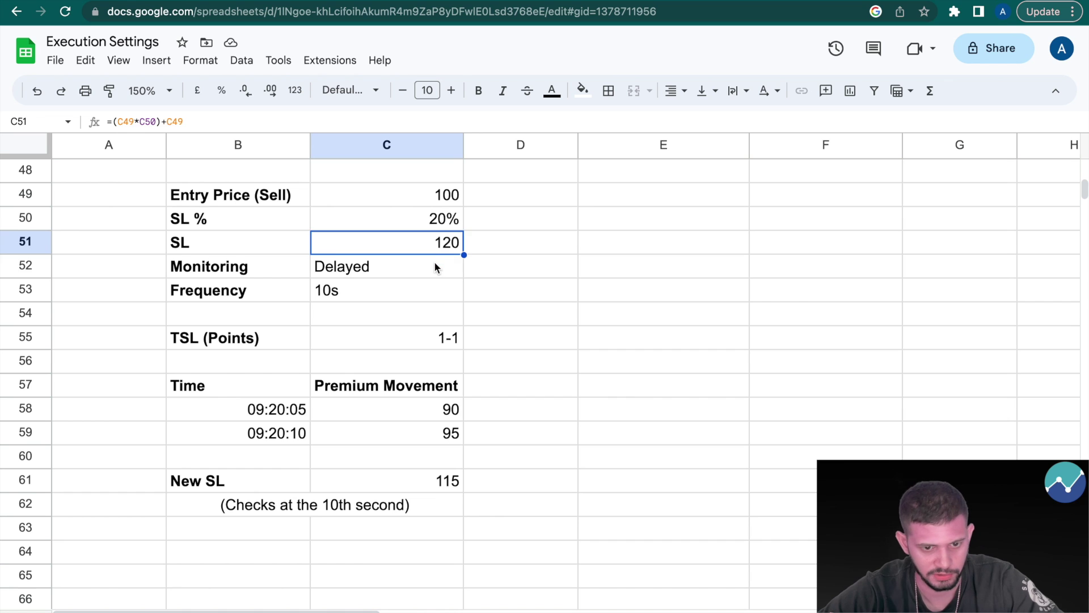
click(435, 264)
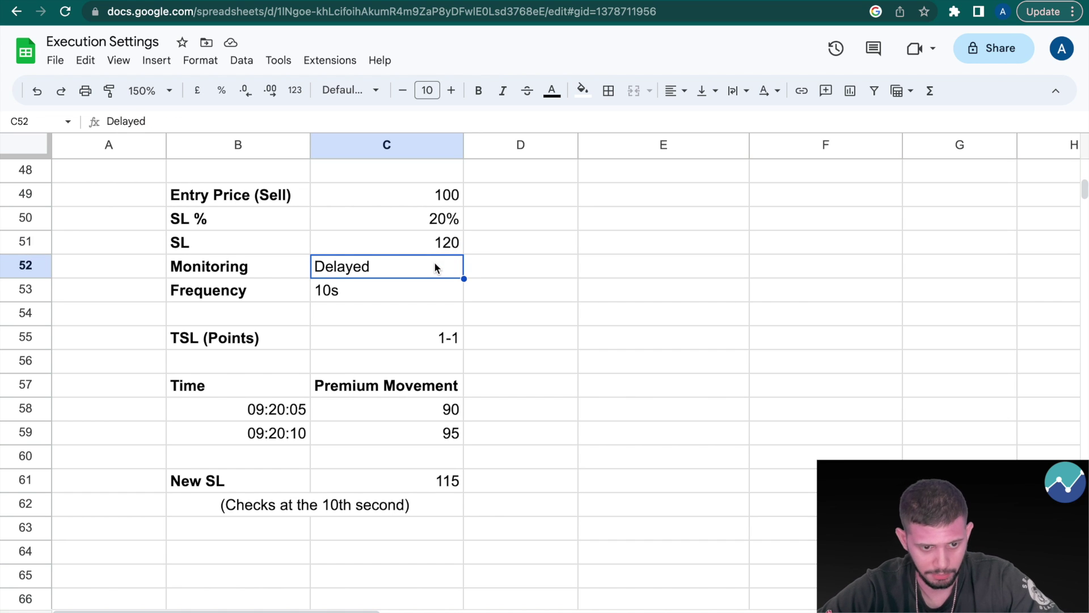
key(Down)
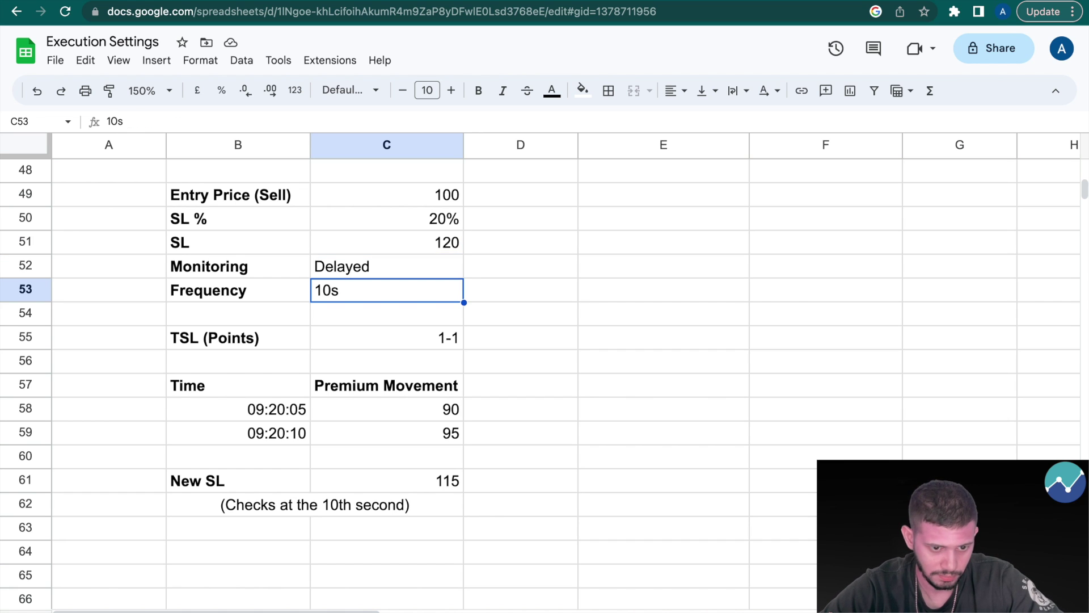
key(Down)
key(Down)
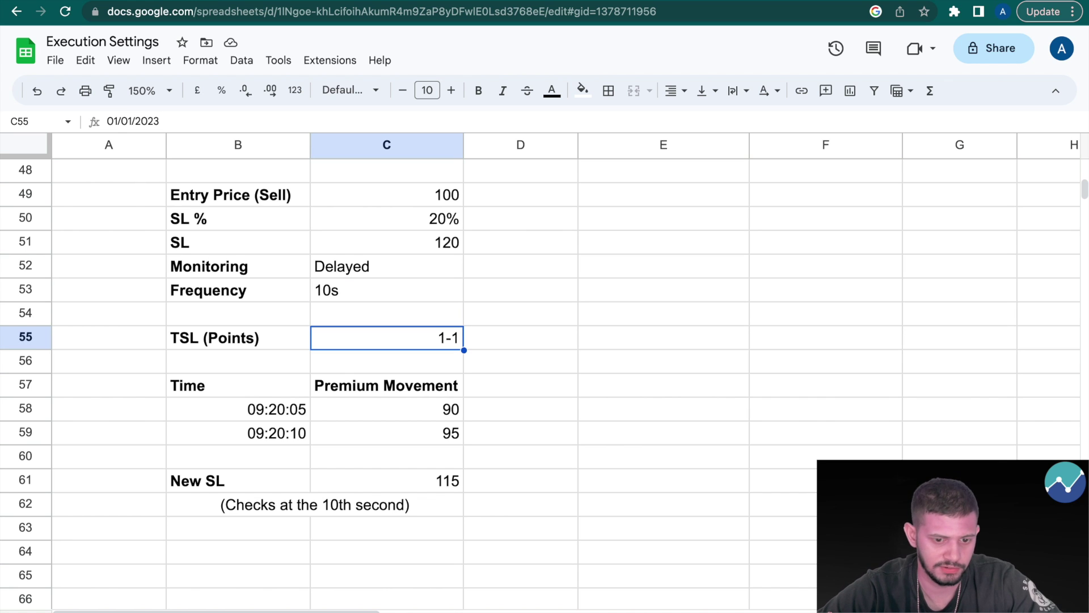
- Compare the delayed sell example's timestamps and premium movements with its New SL, and return to AlgoTest's execution settings for All Green 1
key(Down)
key(Down)
key(Down)
key(Left)
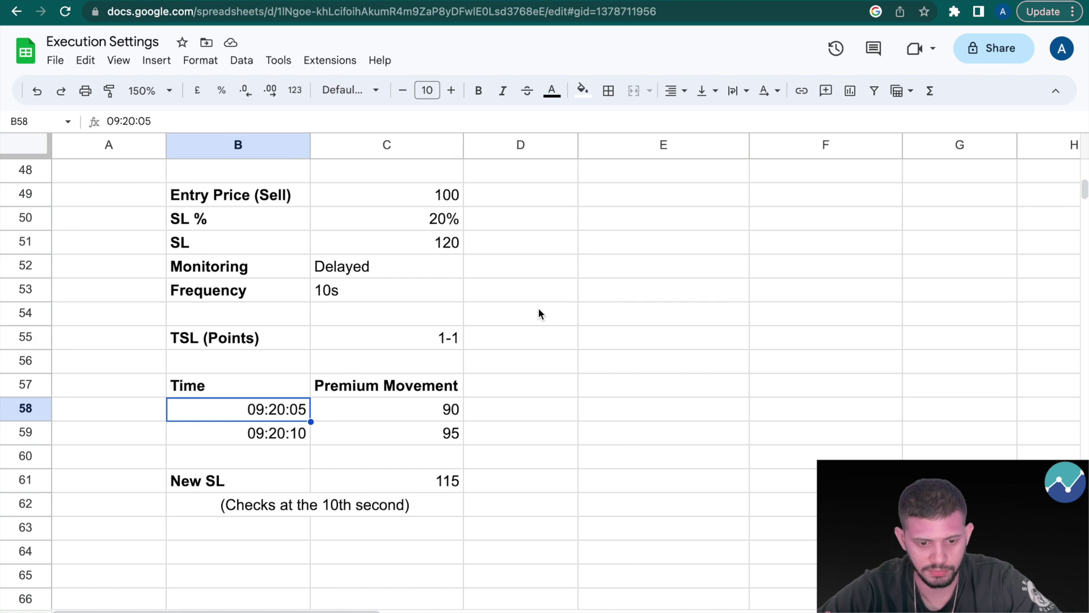
key(Down)
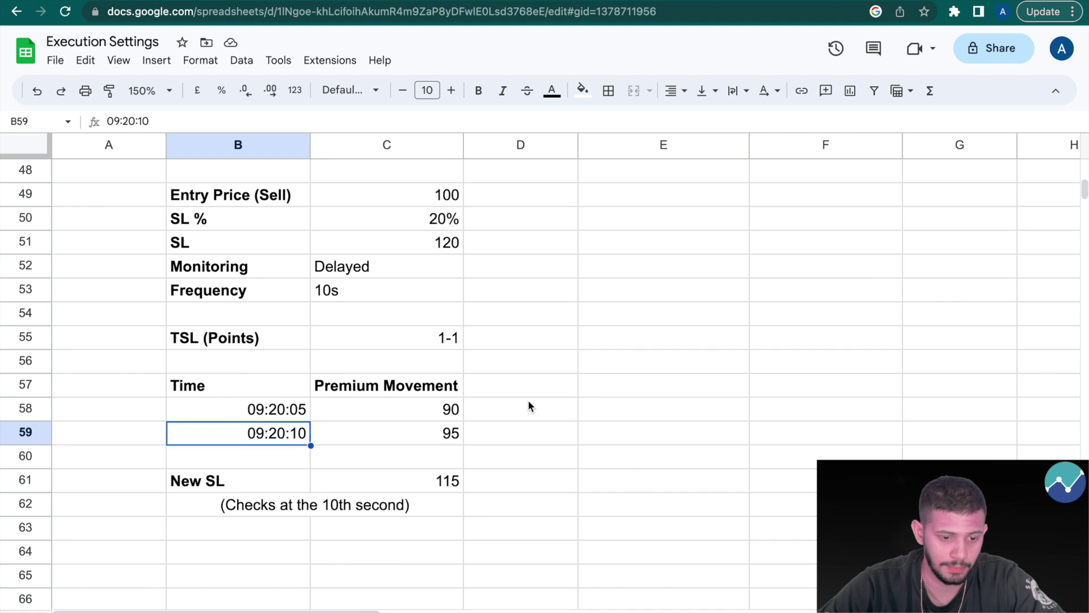
click(380, 435)
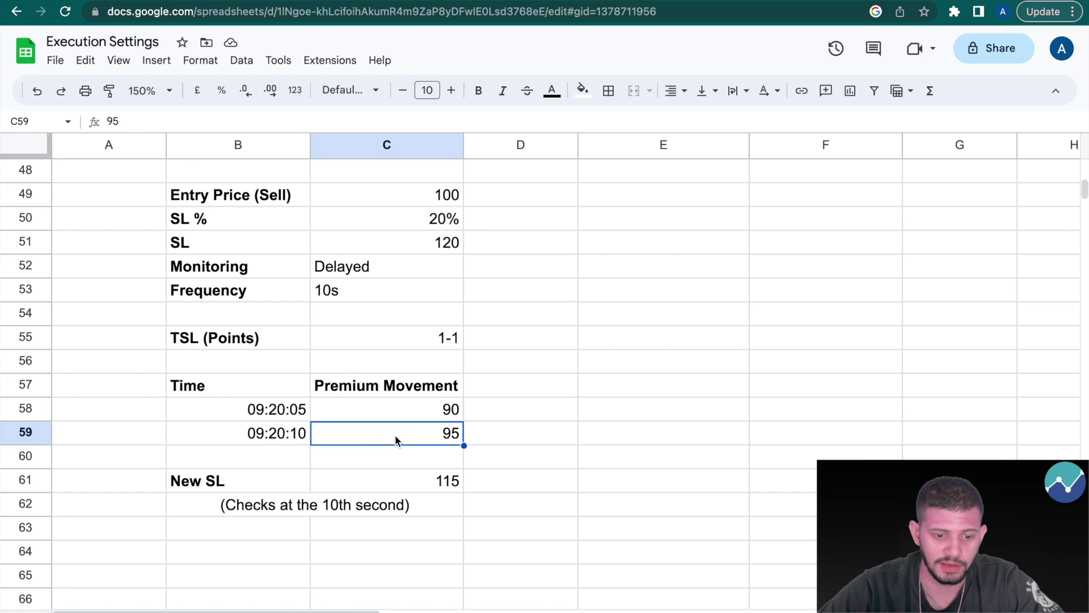
click(424, 404)
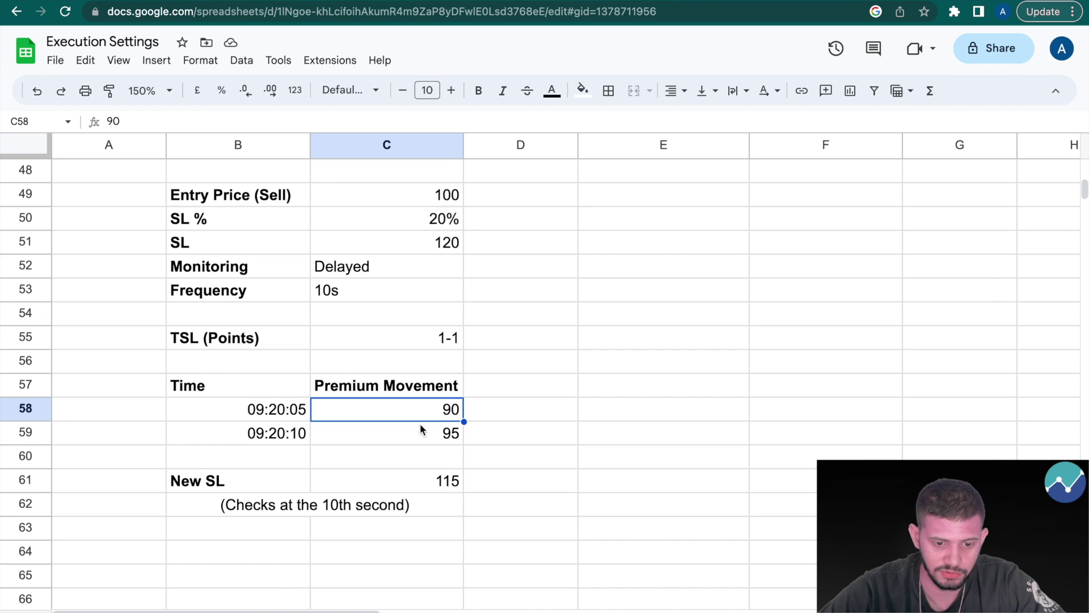
click(420, 424)
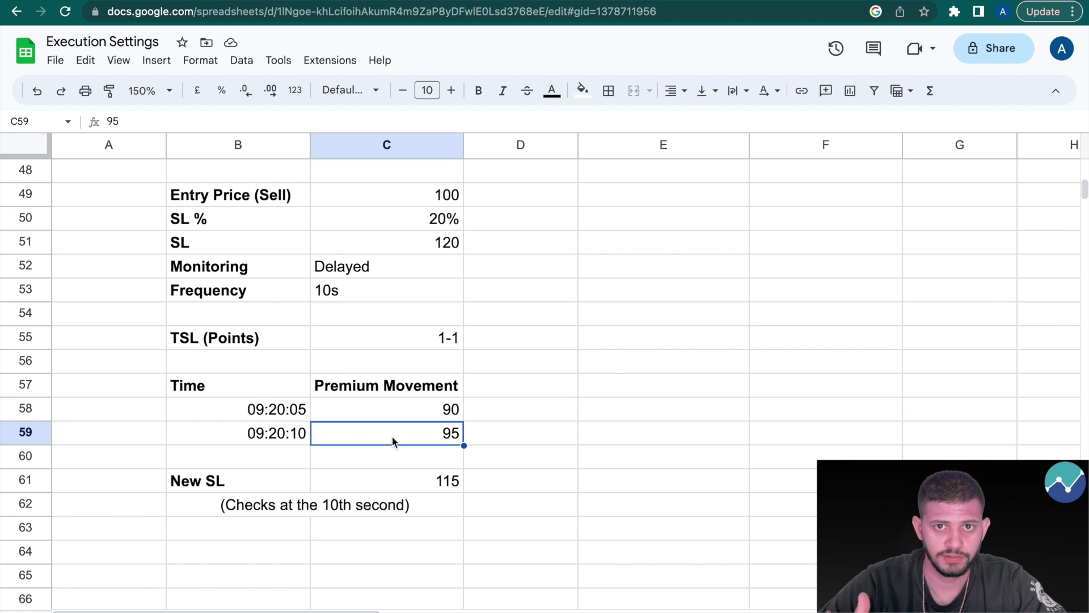
click(407, 465)
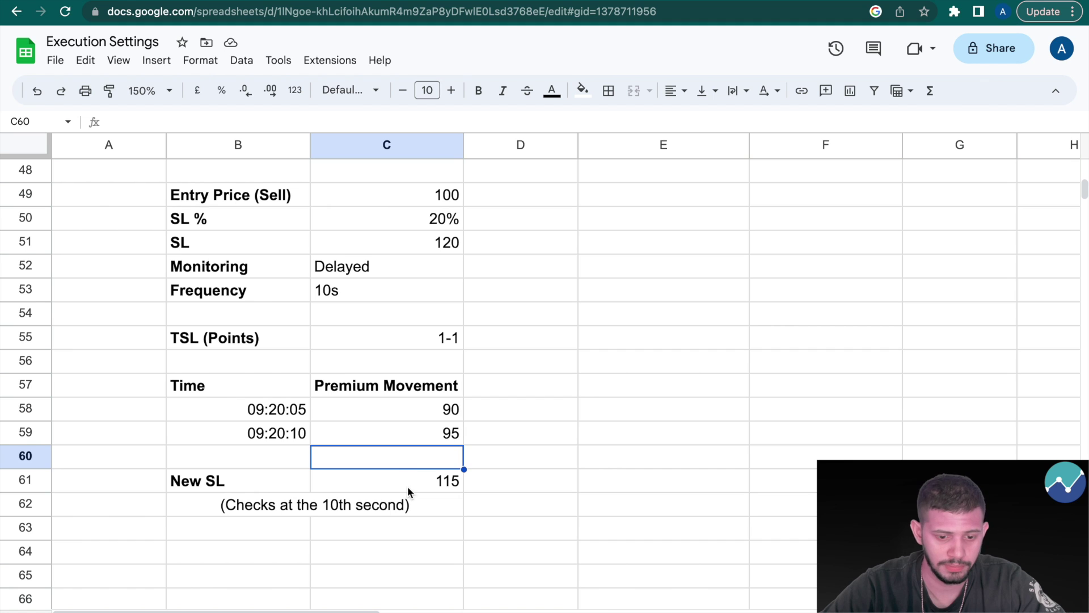
click(408, 484)
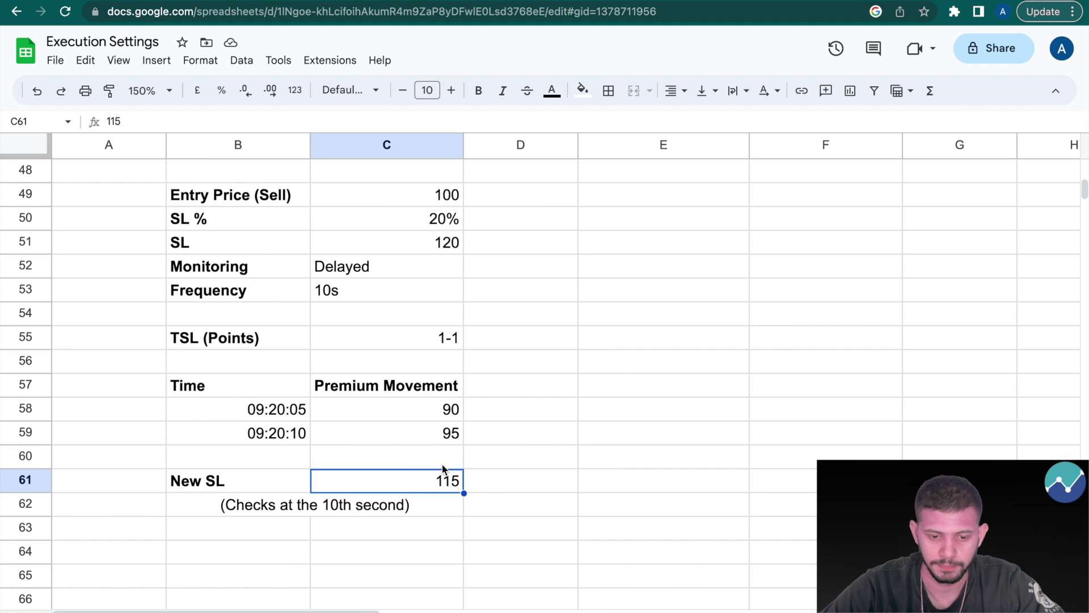
key(ctrl+Tab)
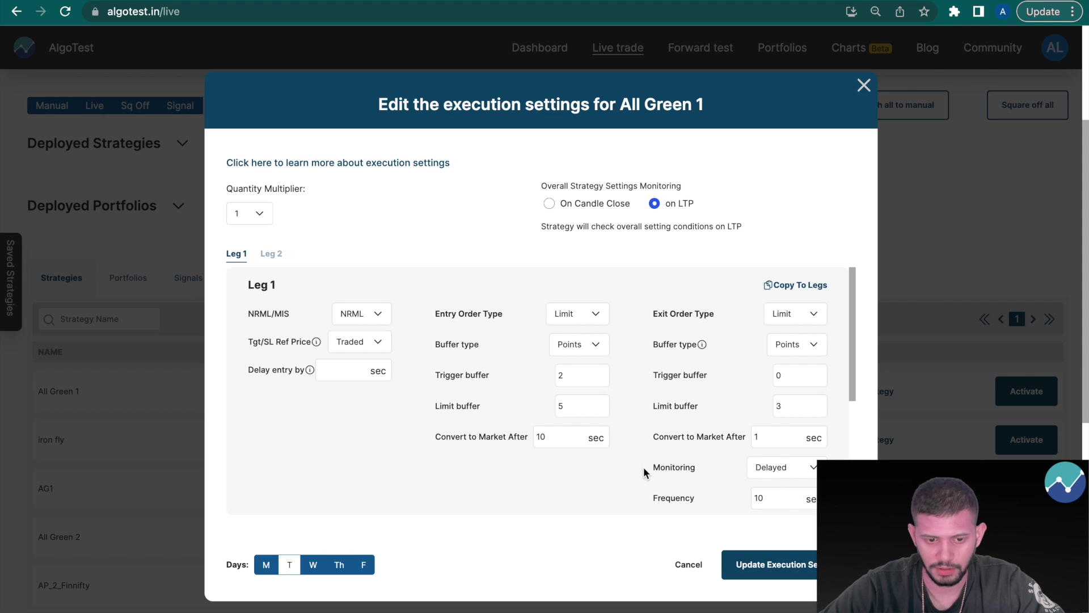